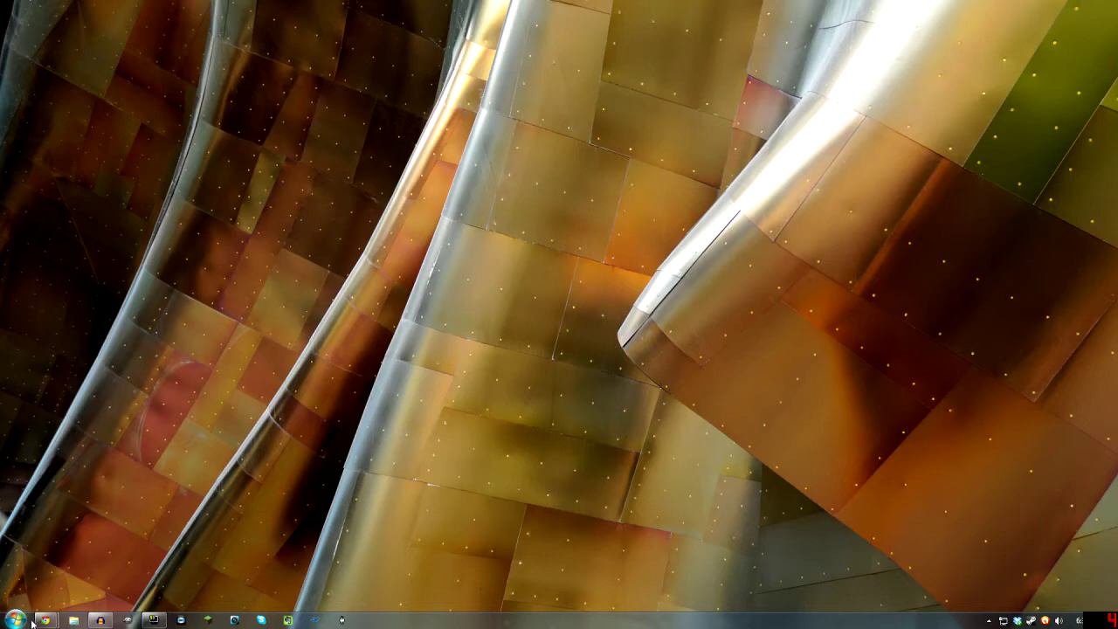
Save the 1.3 pre-release client minecraft.jar from the Mojang post into Downloads
{"action": "mouse_move", "coordinate": [45, 620]}
{"action": "left_click", "coordinate": [196, 555]}
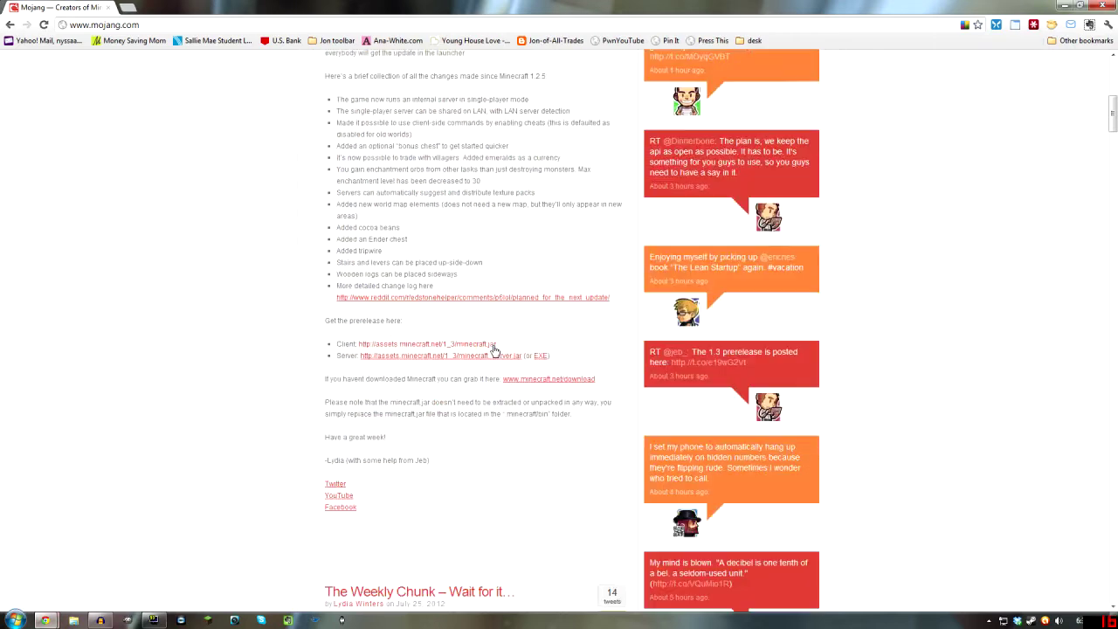
{"action": "scroll", "coordinate": [494, 352], "scroll_direction": "down", "scroll_amount": 1}
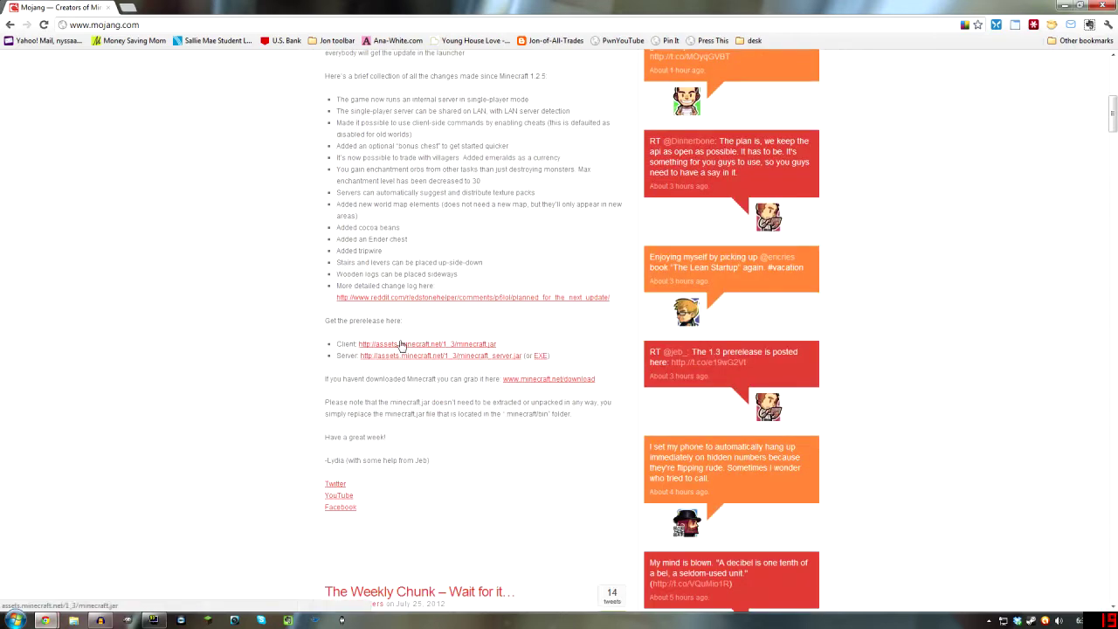
{"action": "right_click", "coordinate": [479, 346]}
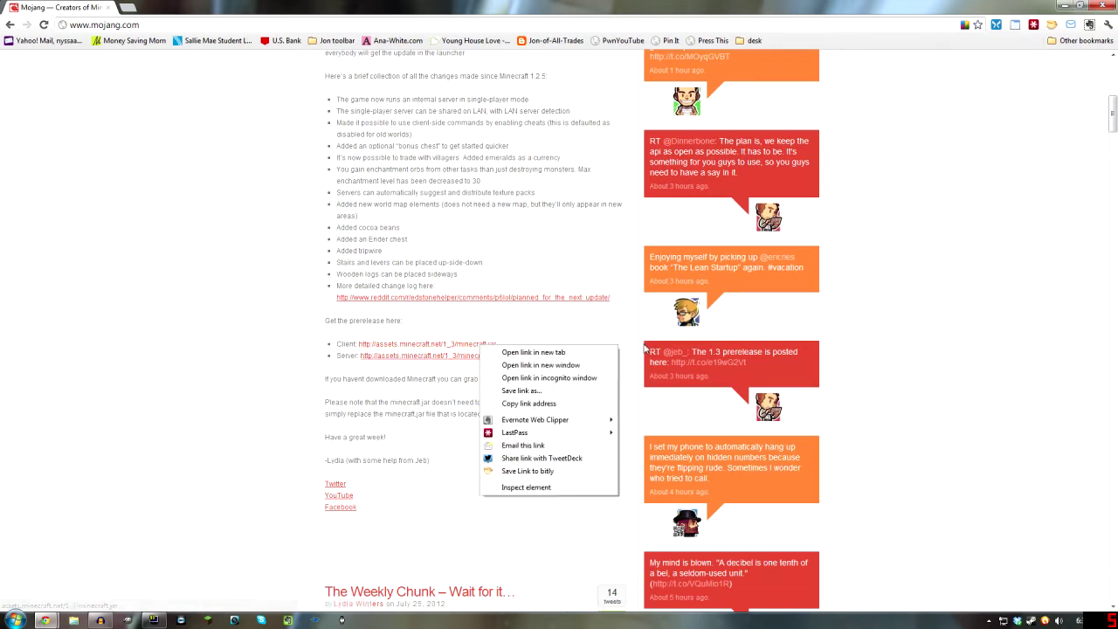
{"action": "left_click", "coordinate": [580, 393]}
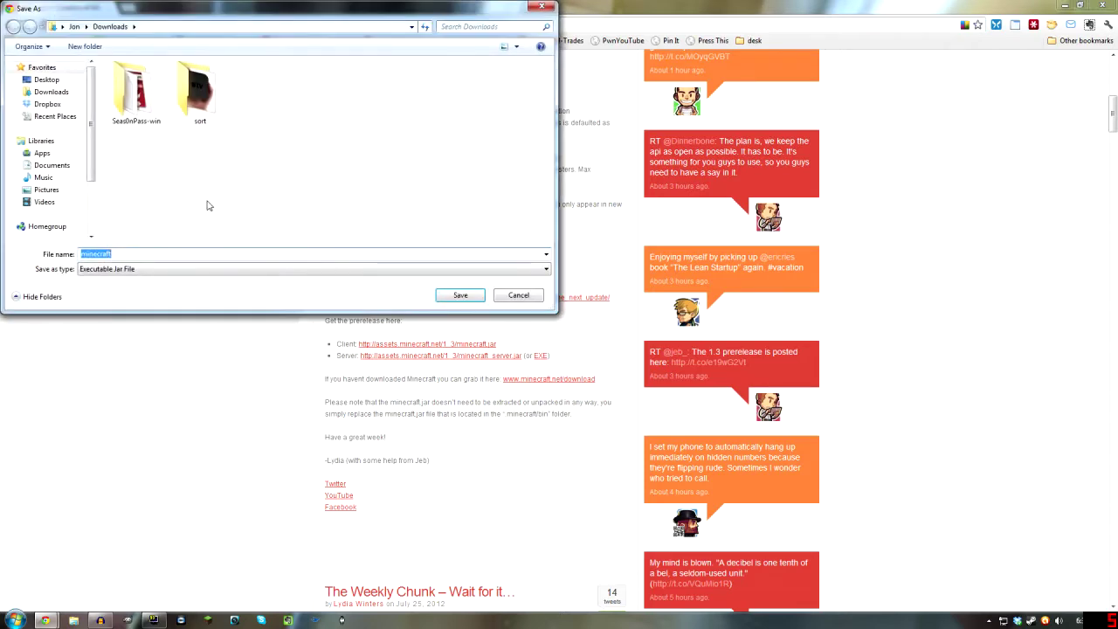
{"action": "left_click", "coordinate": [149, 259]}
{"action": "left_click", "coordinate": [459, 294]}
Save minecraft_server.jar into Downloads as well and minimize Chrome
{"action": "right_click", "coordinate": [481, 356]}
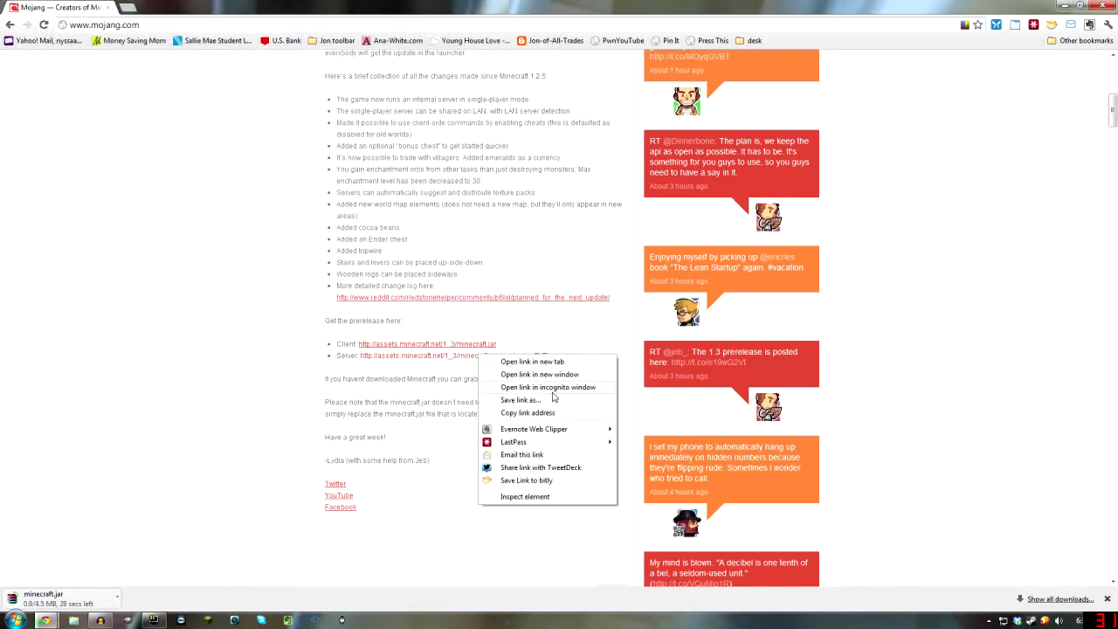
{"action": "left_click", "coordinate": [554, 400]}
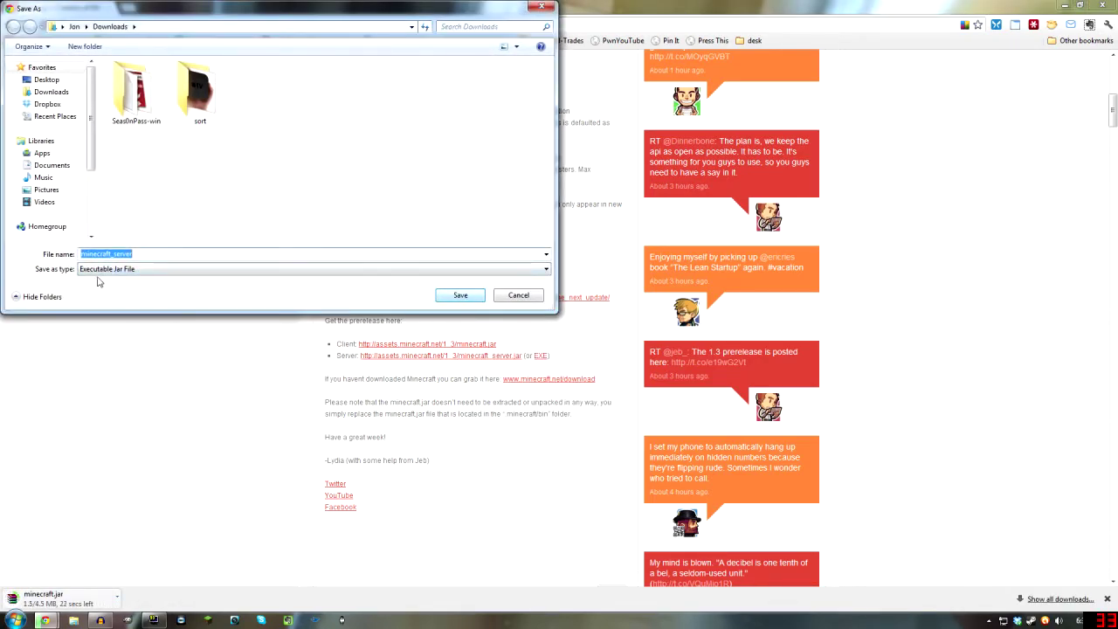
{"action": "left_click", "coordinate": [458, 295]}
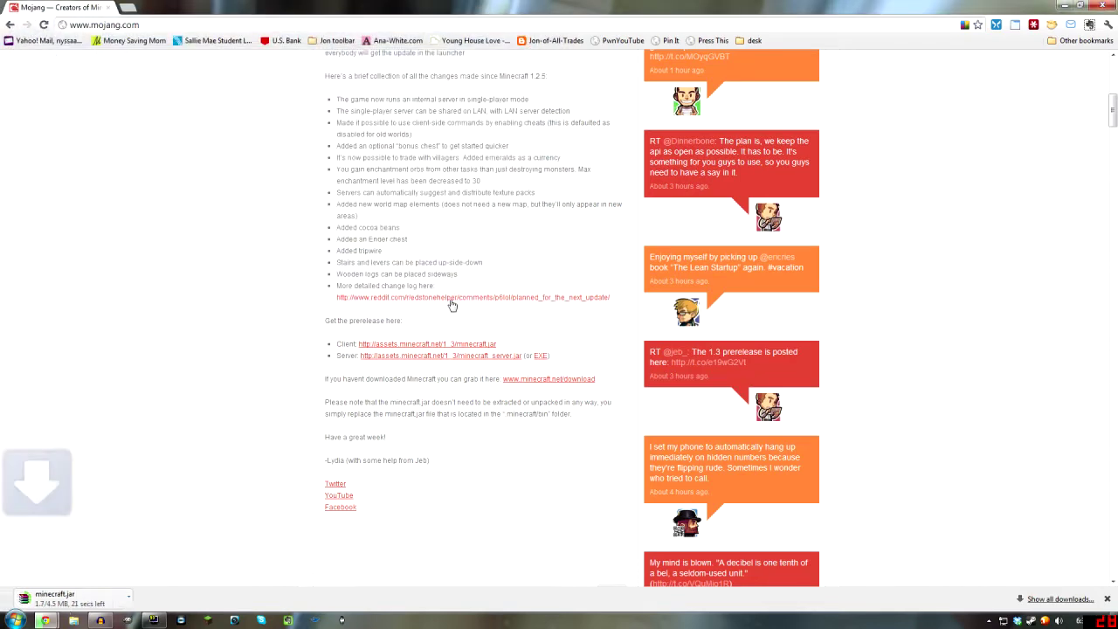
{"action": "left_click", "coordinate": [1063, 5]}
{"action": "mouse_move", "coordinate": [46, 620]}
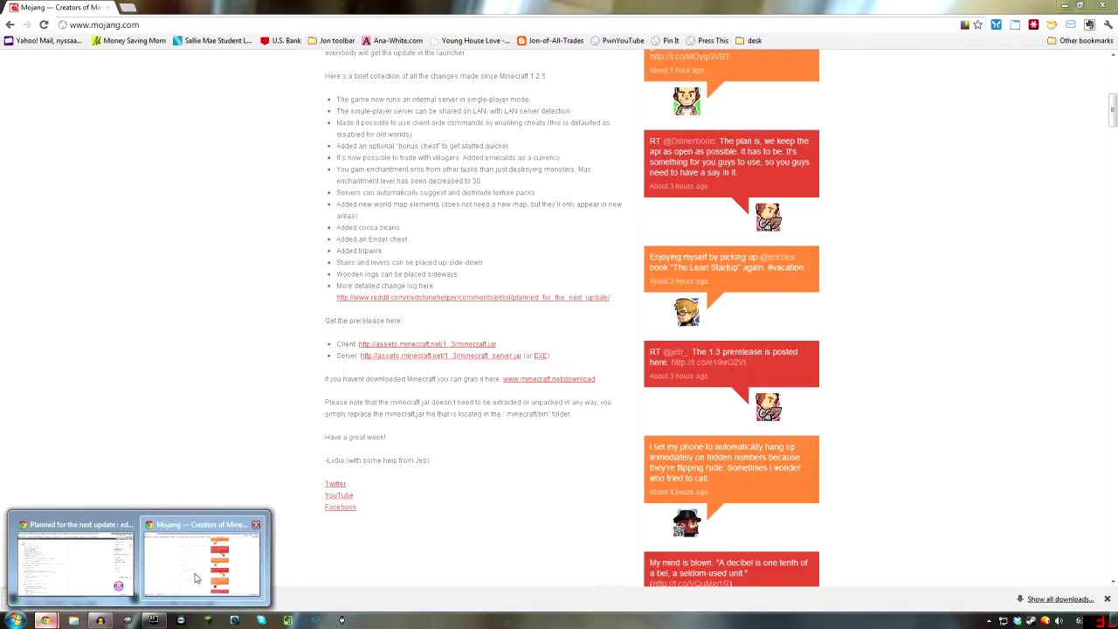
{"action": "left_click", "coordinate": [200, 568]}
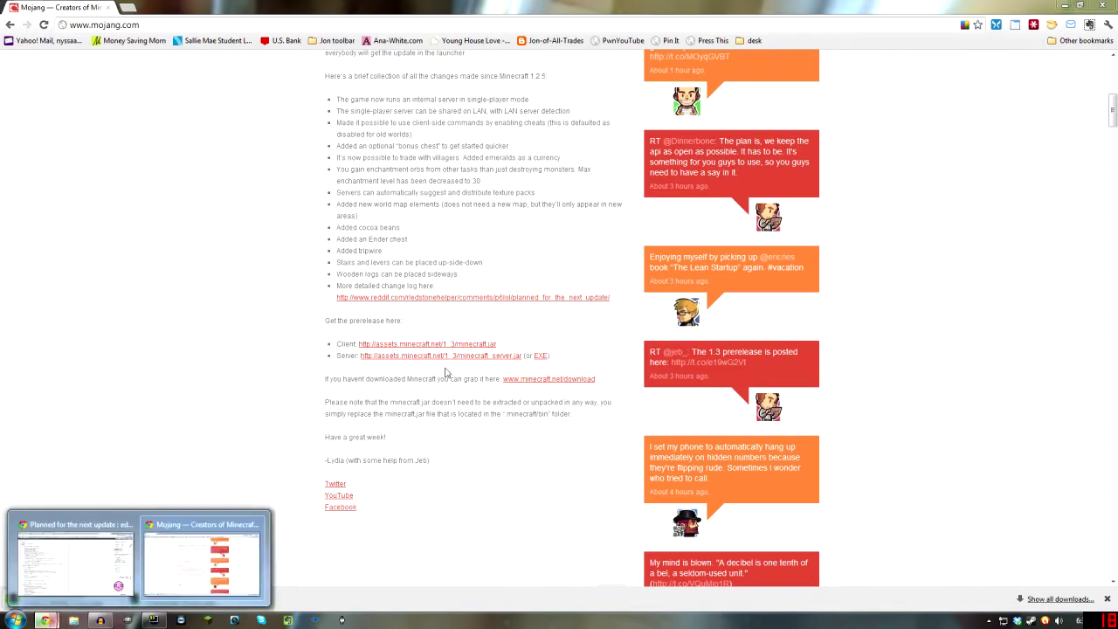
{"action": "left_click", "coordinate": [1064, 4]}
Open the AppData Roaming folder through a %appdata% search and locate .minecraft
{"action": "left_click", "coordinate": [16, 620]}
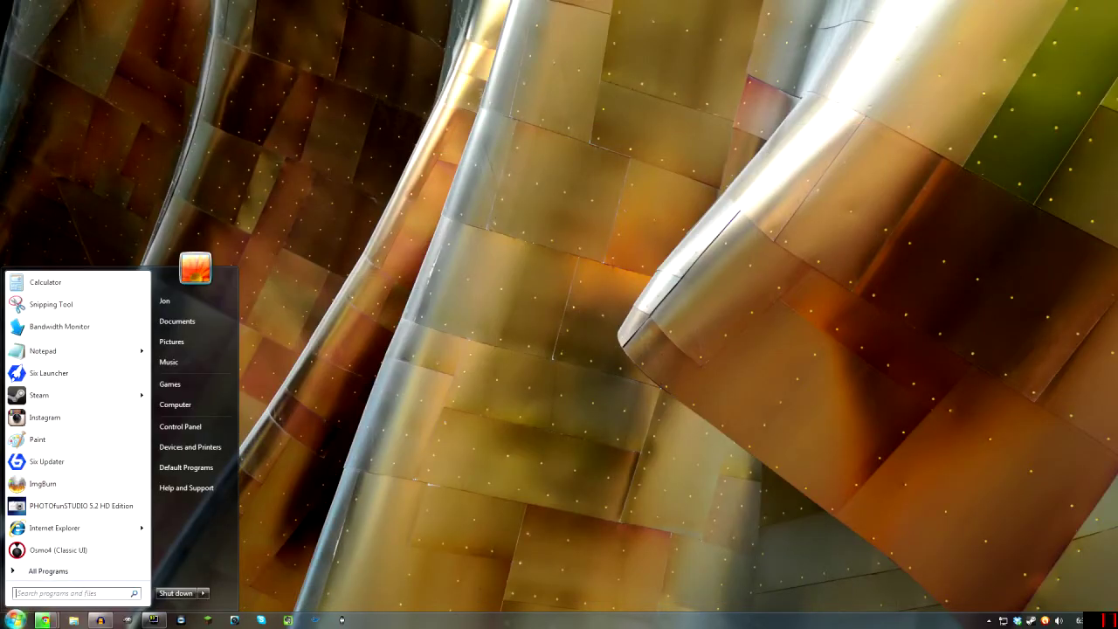
{"action": "type", "text": "%app"}
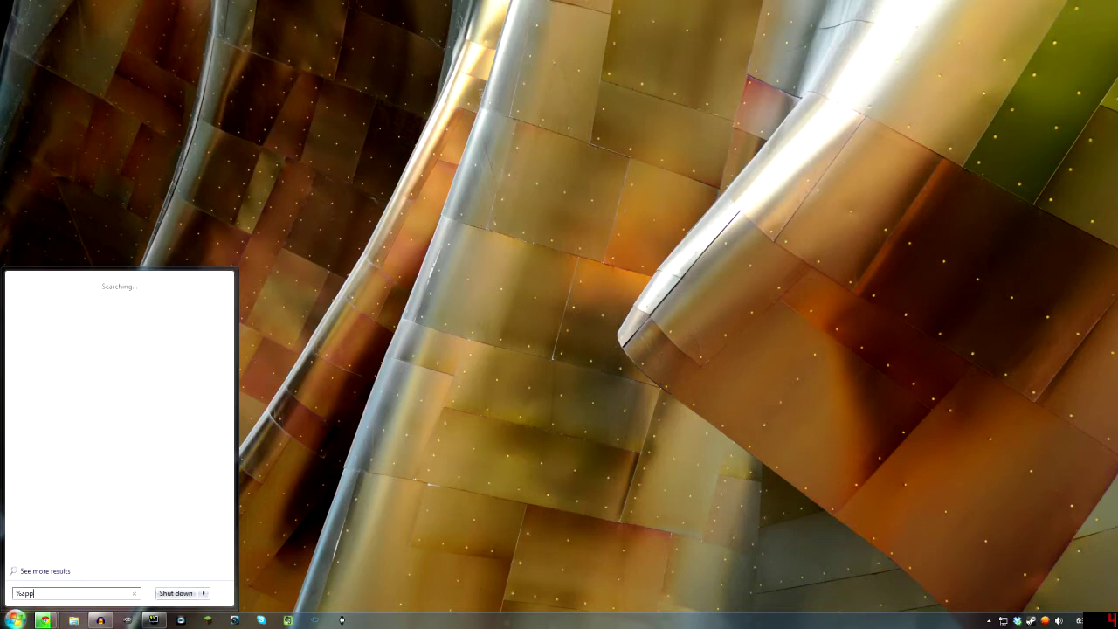
{"action": "type", "text": "data%"}
{"action": "key", "text": "Return"}
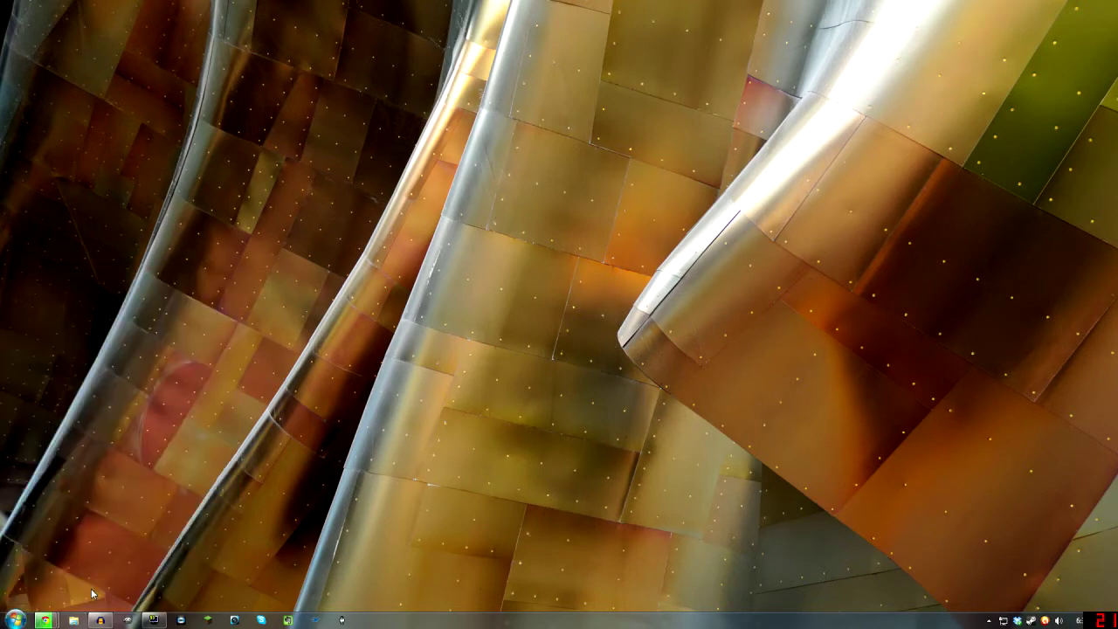
{"action": "double_click", "coordinate": [357, 172]}
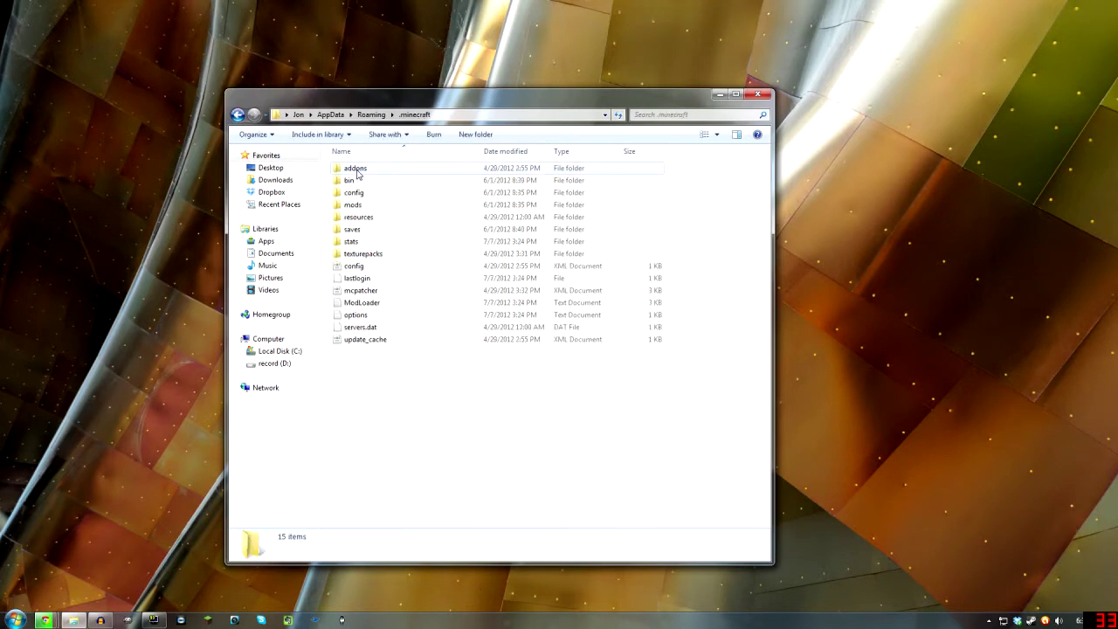
{"action": "left_click", "coordinate": [371, 114]}
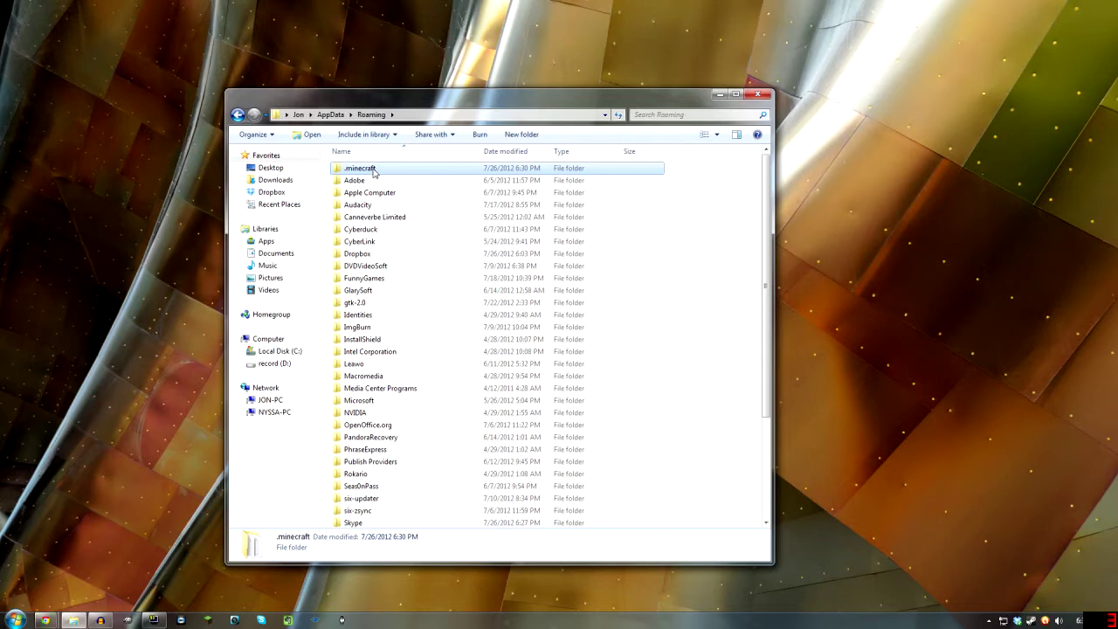
Rename .minecraft to minecraft_backup, dropping the leading dot
{"action": "left_click", "coordinate": [375, 171]}
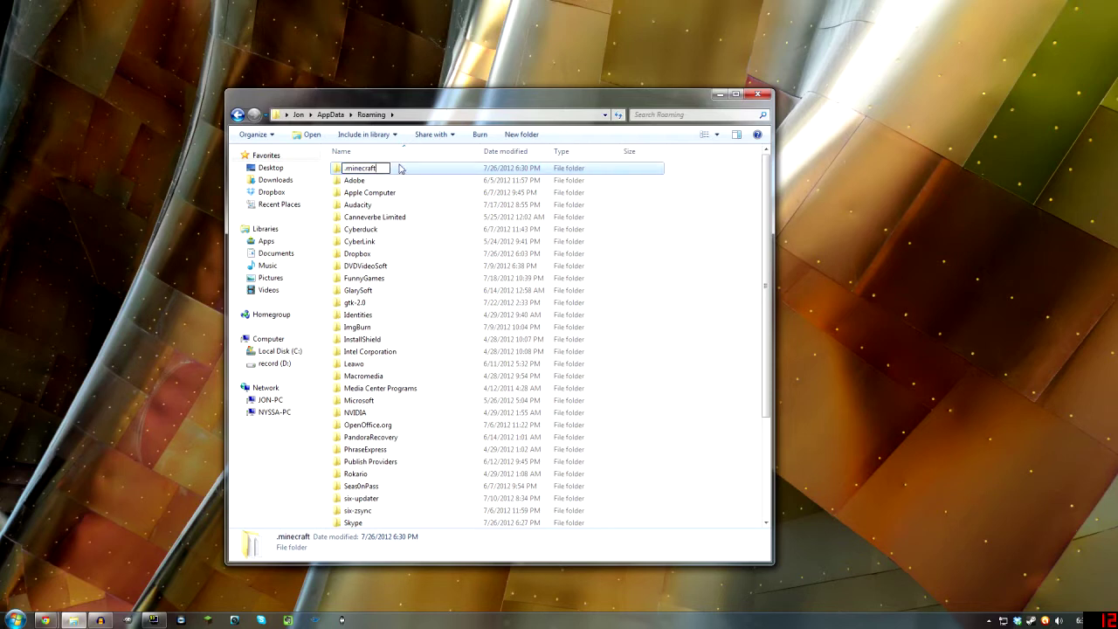
{"action": "type", "text": "_"}
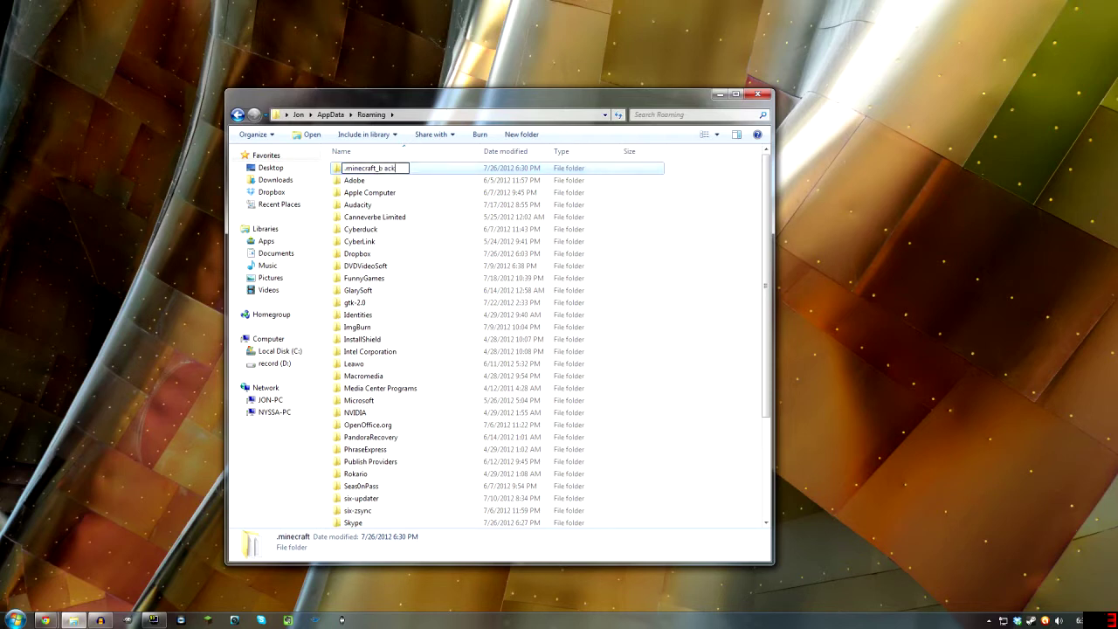
{"action": "type", "text": "b"}
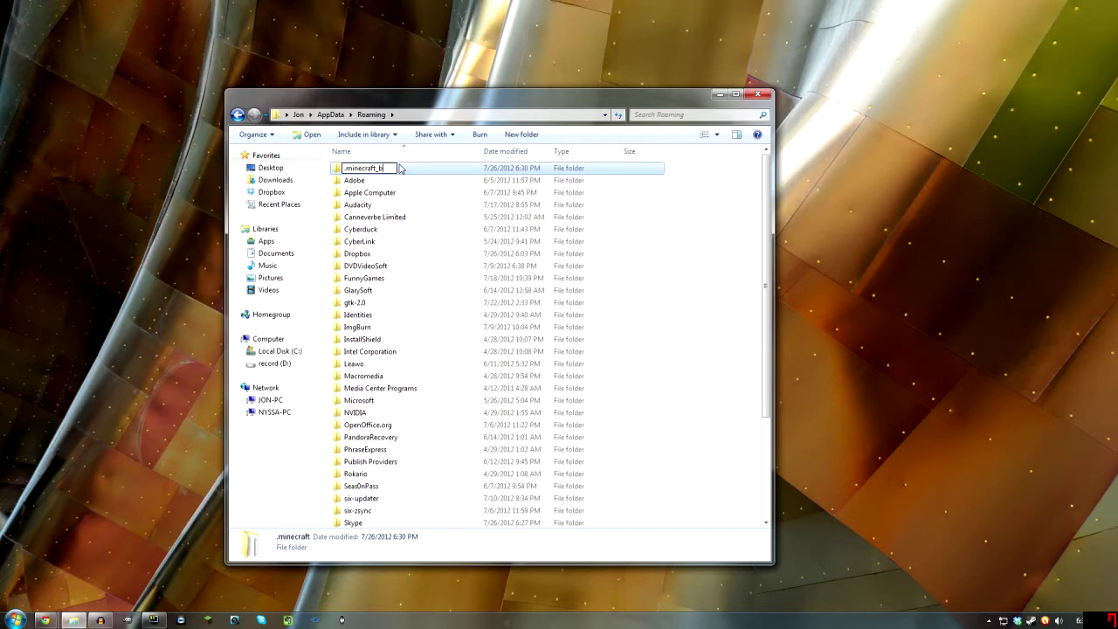
{"action": "type", "text": "ackup"}
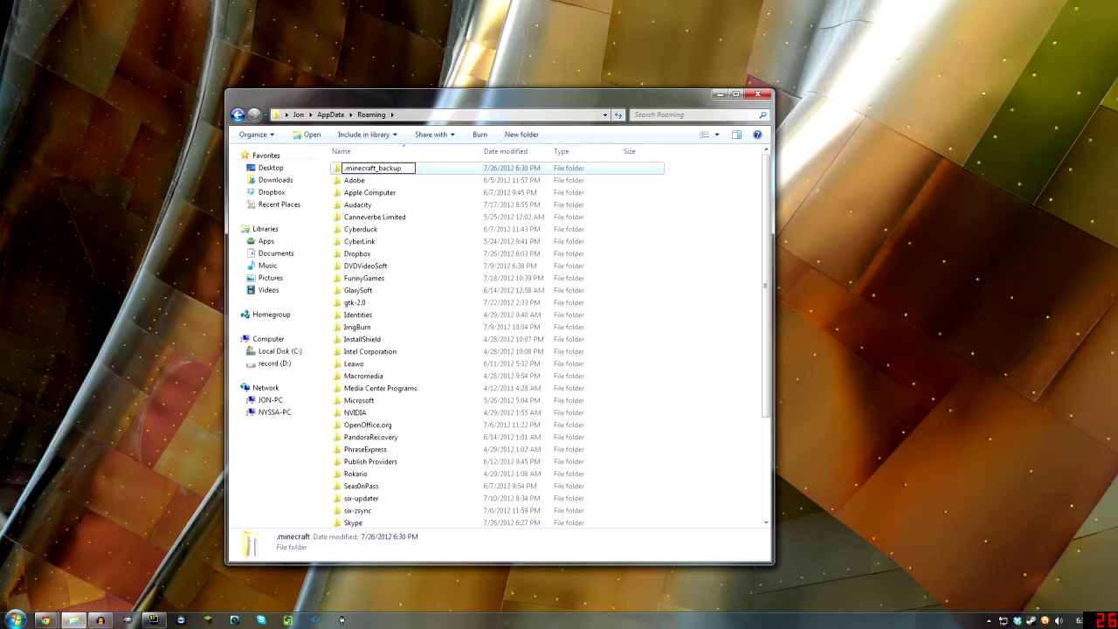
{"action": "key", "text": "Home"}
{"action": "key", "text": "Delete"}
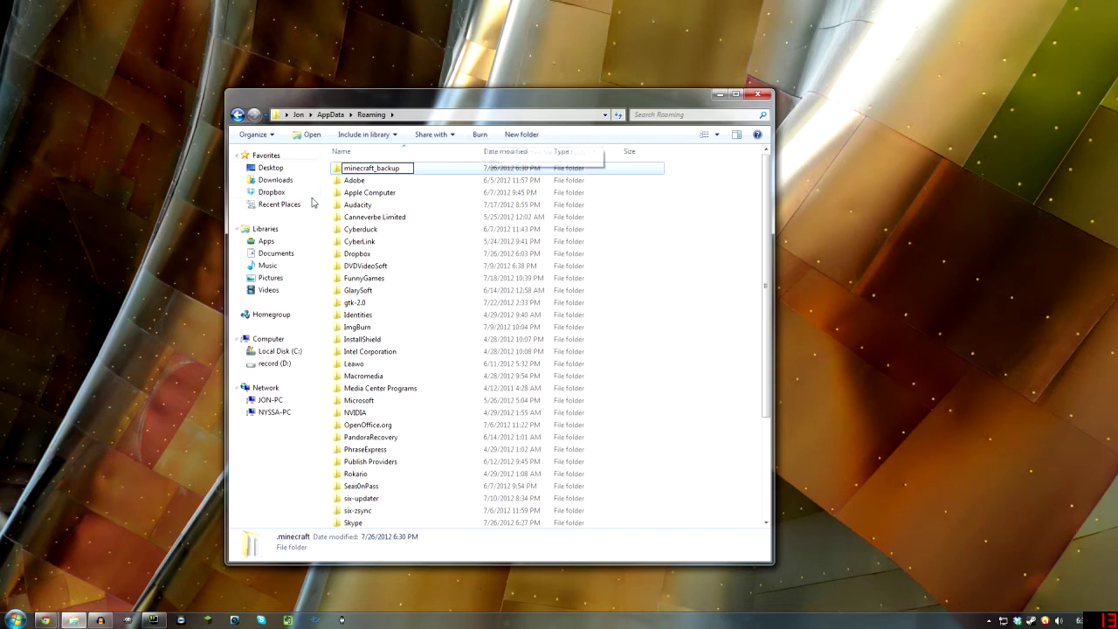
{"action": "left_click", "coordinate": [354, 184]}
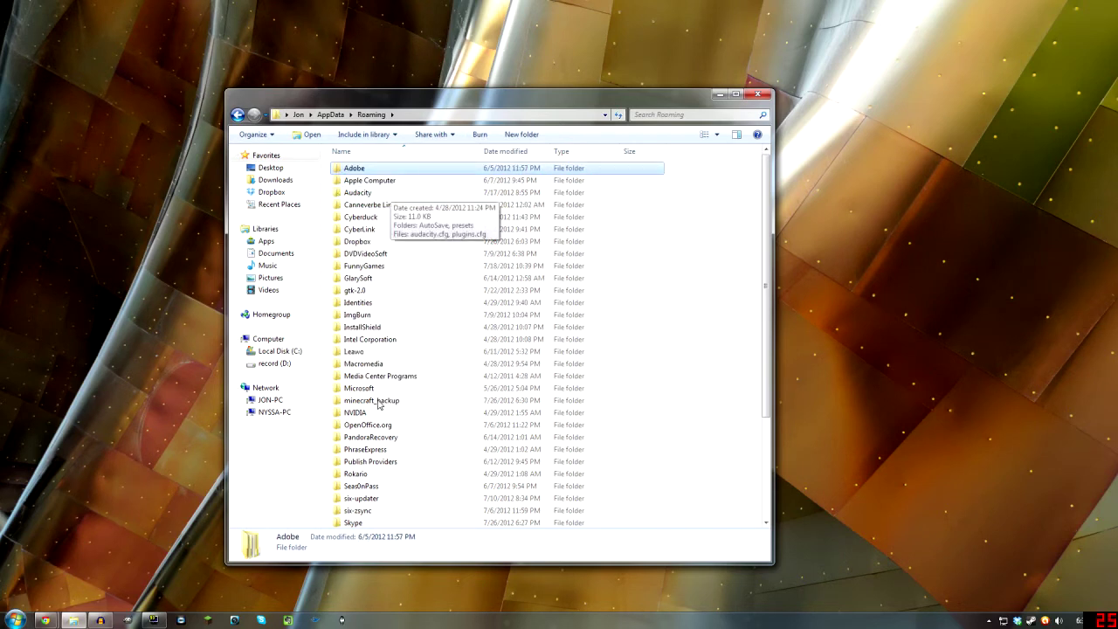
{"action": "left_click", "coordinate": [373, 401]}
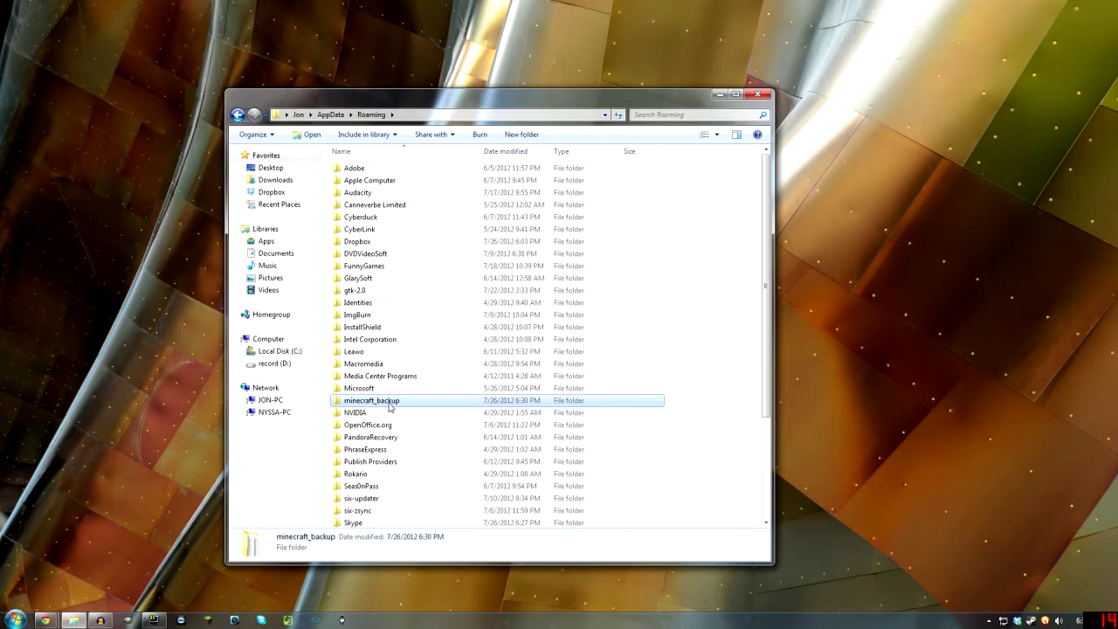
{"action": "left_click", "coordinate": [389, 406]}
Check minecraft_backup, return to Roaming and close the launcher once a fresh .minecraft exists
{"action": "double_click", "coordinate": [340, 404]}
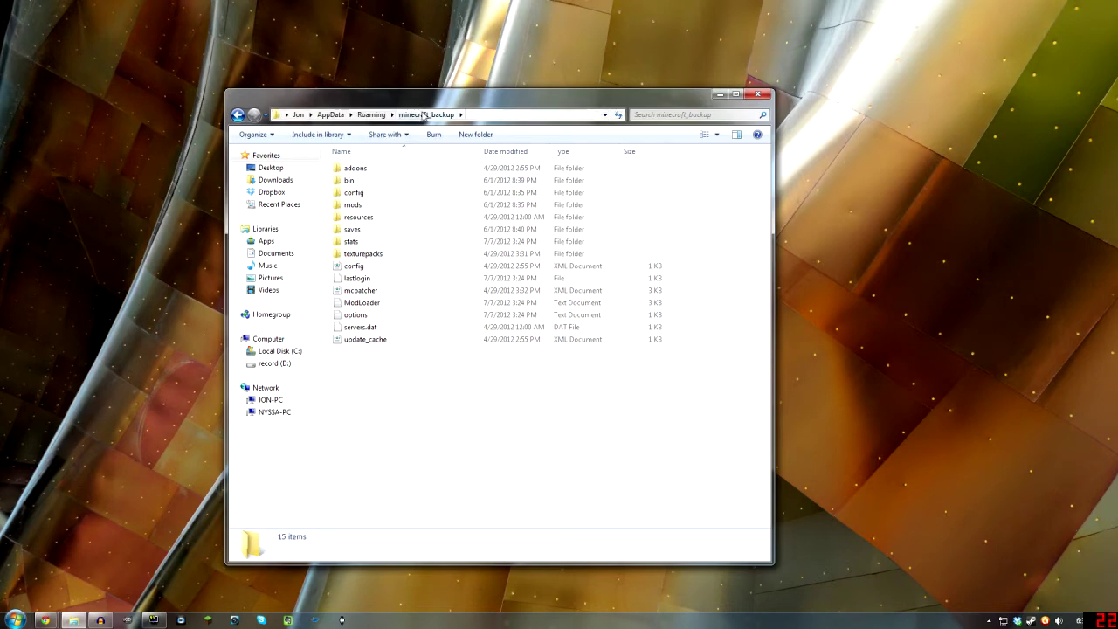
{"action": "left_click", "coordinate": [367, 115]}
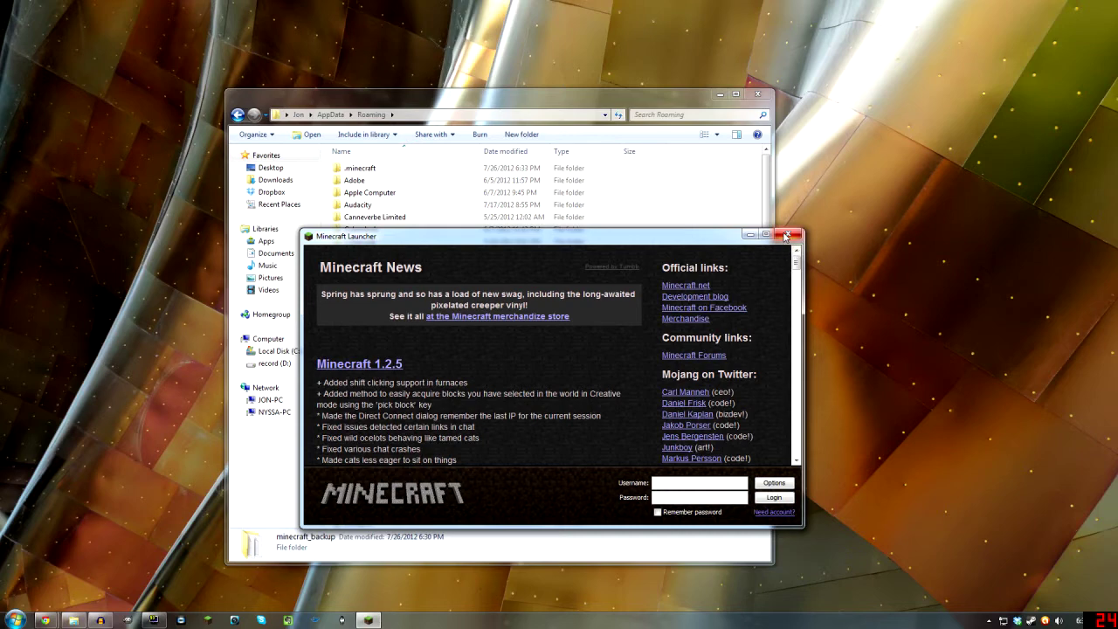
{"action": "left_click", "coordinate": [785, 236]}
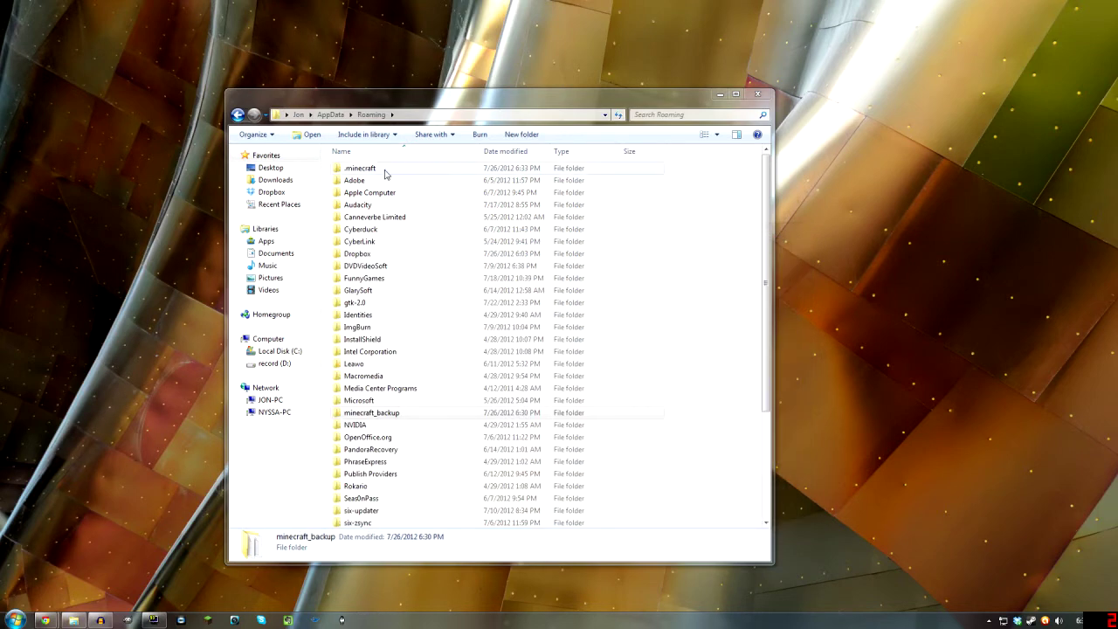
Copy all 15 items from minecraft_backup and paste them into the empty .minecraft folder
{"action": "double_click", "coordinate": [377, 169]}
{"action": "left_click", "coordinate": [371, 114]}
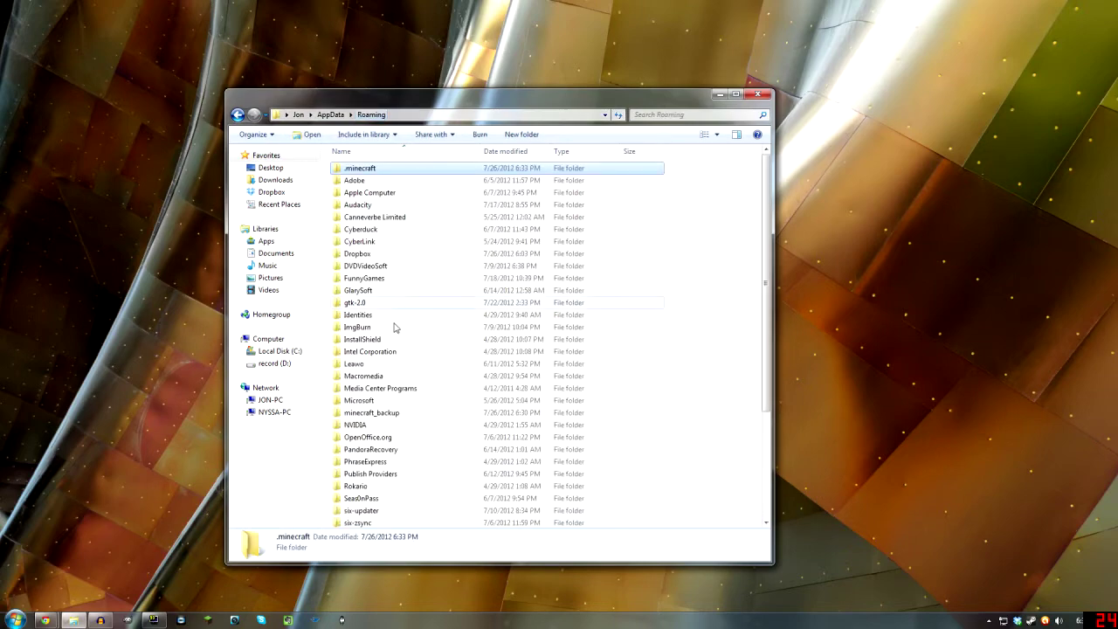
{"action": "double_click", "coordinate": [391, 417]}
{"action": "left_click_drag", "start_coordinate": [424, 414], "coordinate": [329, 161]}
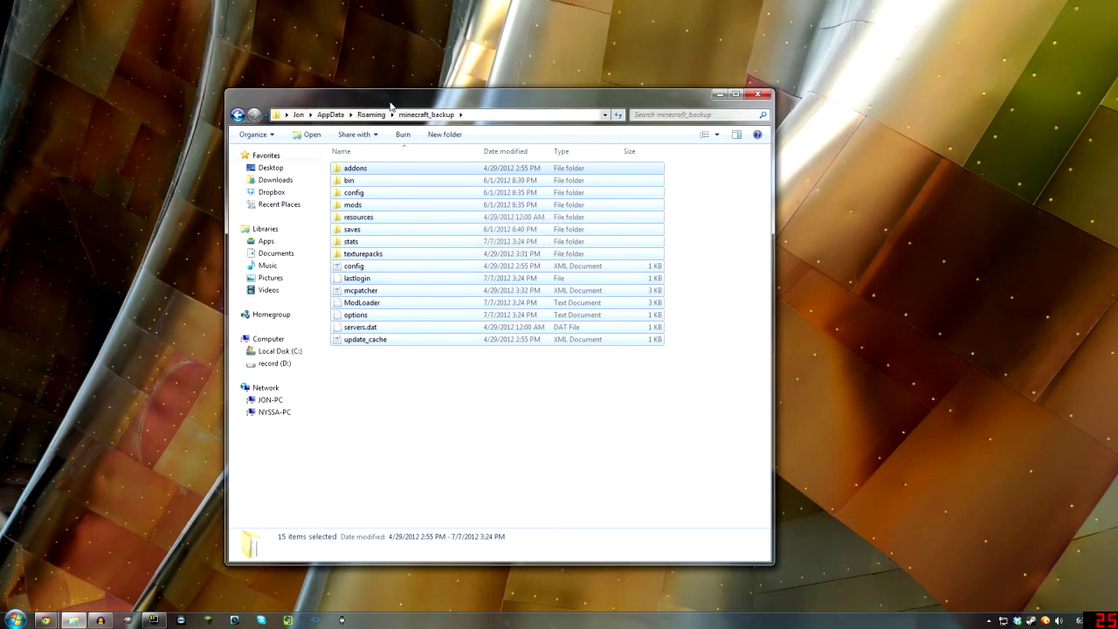
{"action": "left_click", "coordinate": [373, 117]}
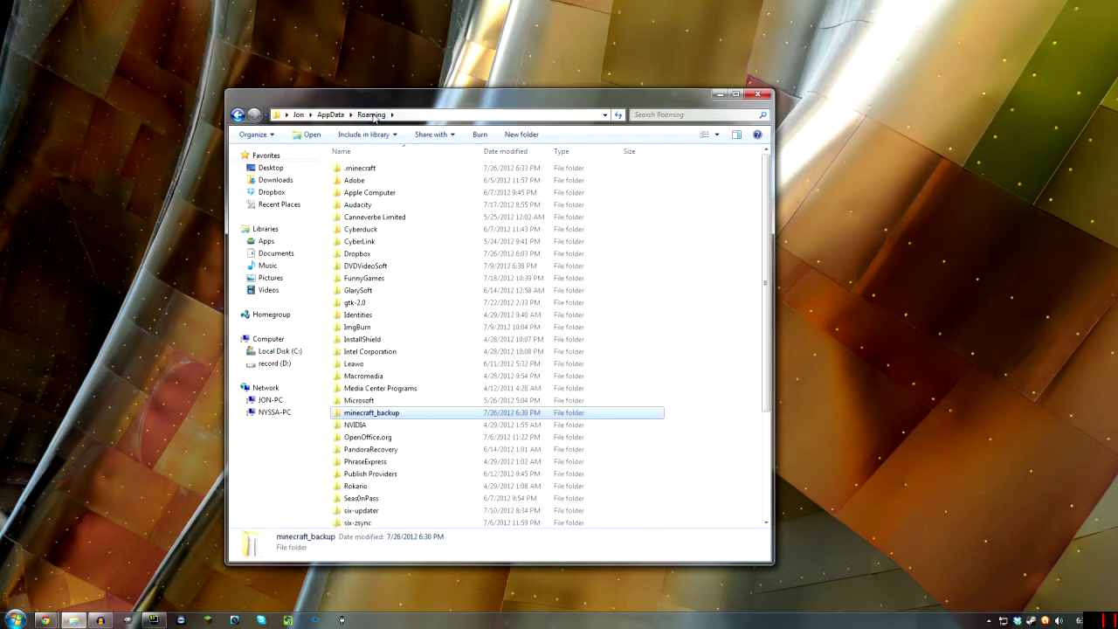
{"action": "double_click", "coordinate": [360, 169]}
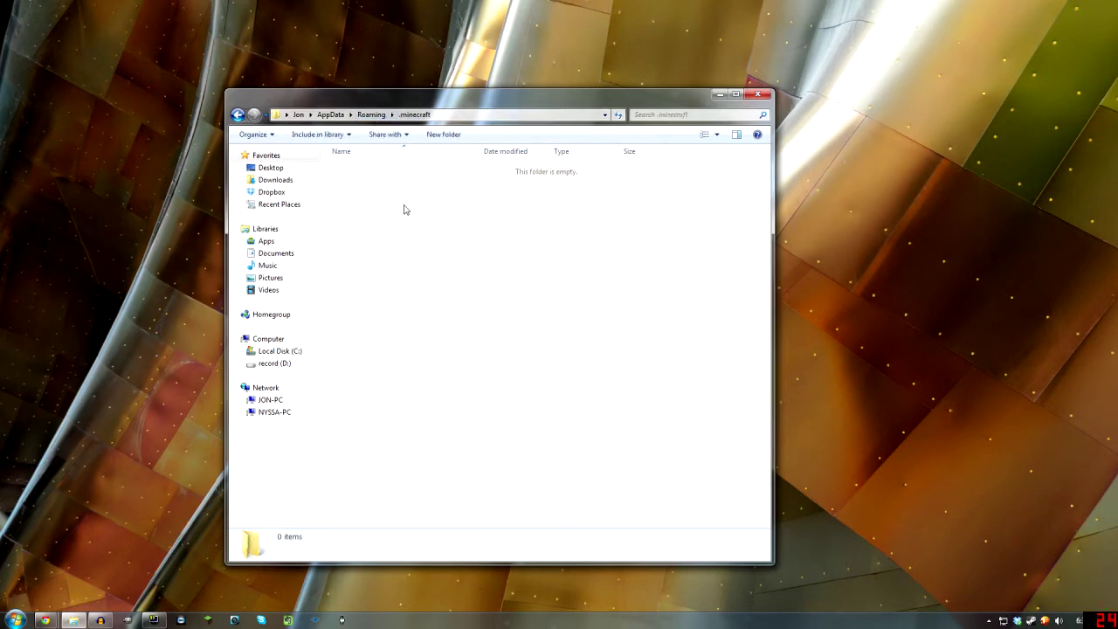
{"action": "key", "text": "ctrl+v"}
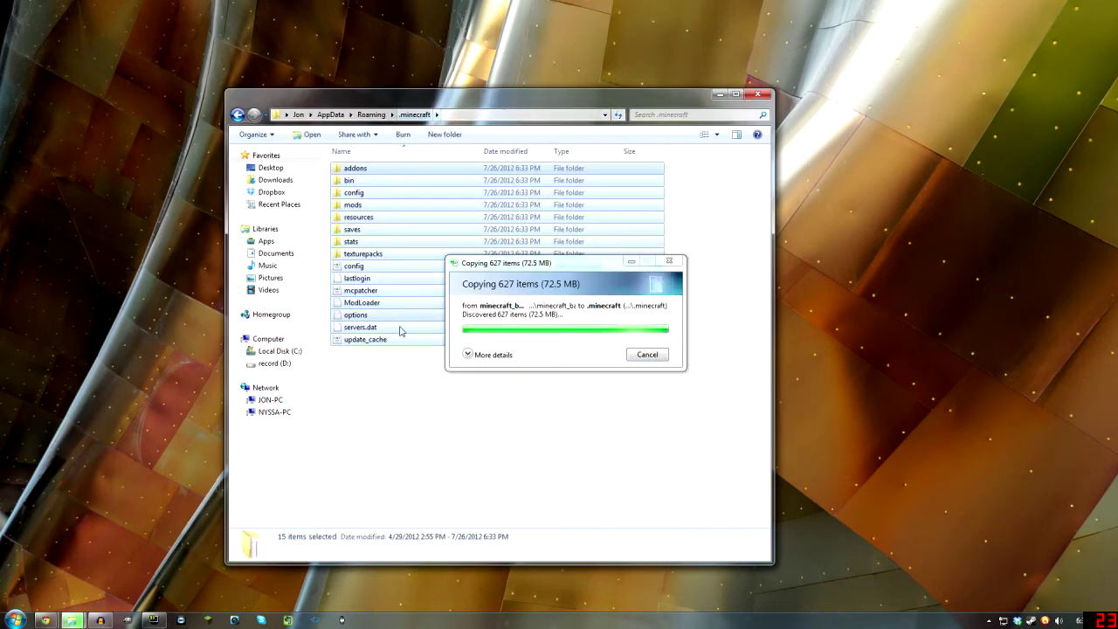
{"action": "left_click", "coordinate": [350, 429]}
Open the new .minecraft\bin folder containing the minecraft archive
{"action": "left_click", "coordinate": [371, 114]}
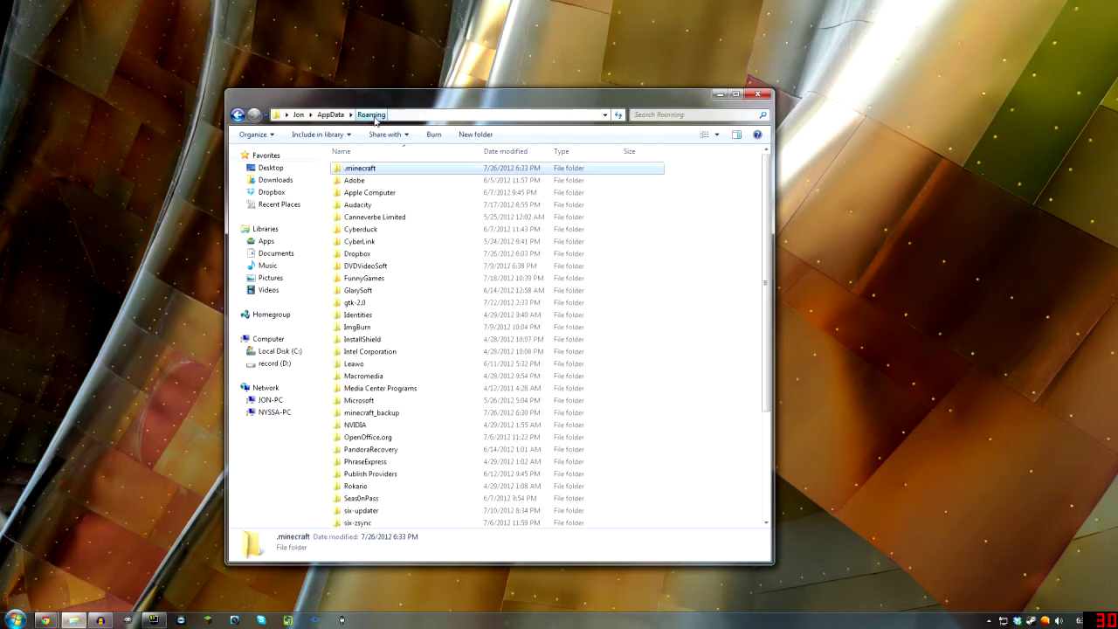
{"action": "left_click", "coordinate": [393, 415]}
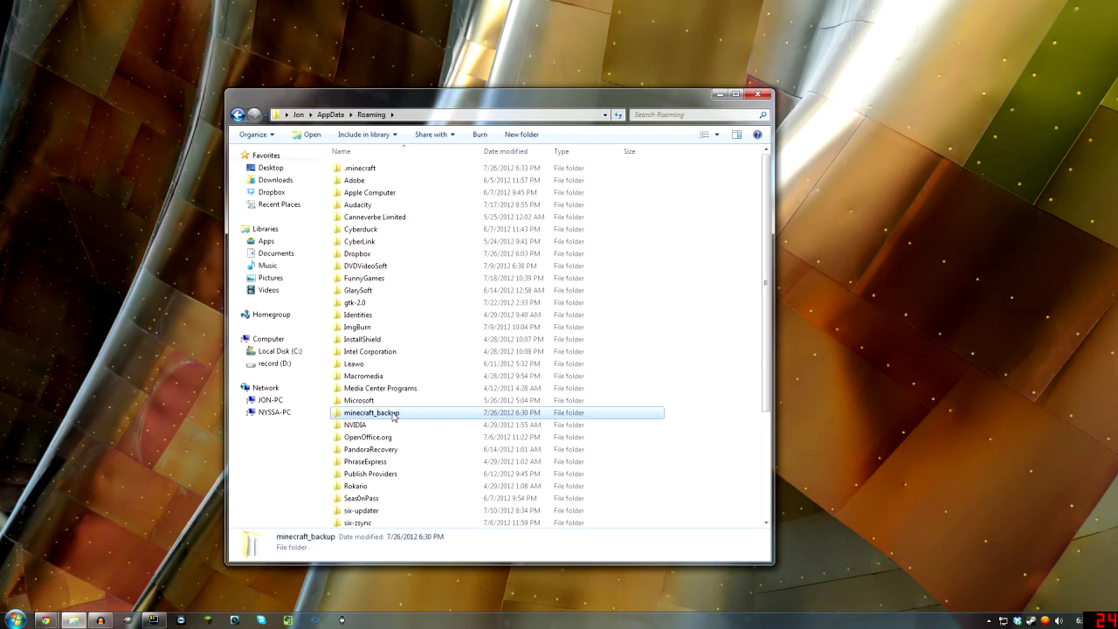
{"action": "left_click", "coordinate": [367, 168]}
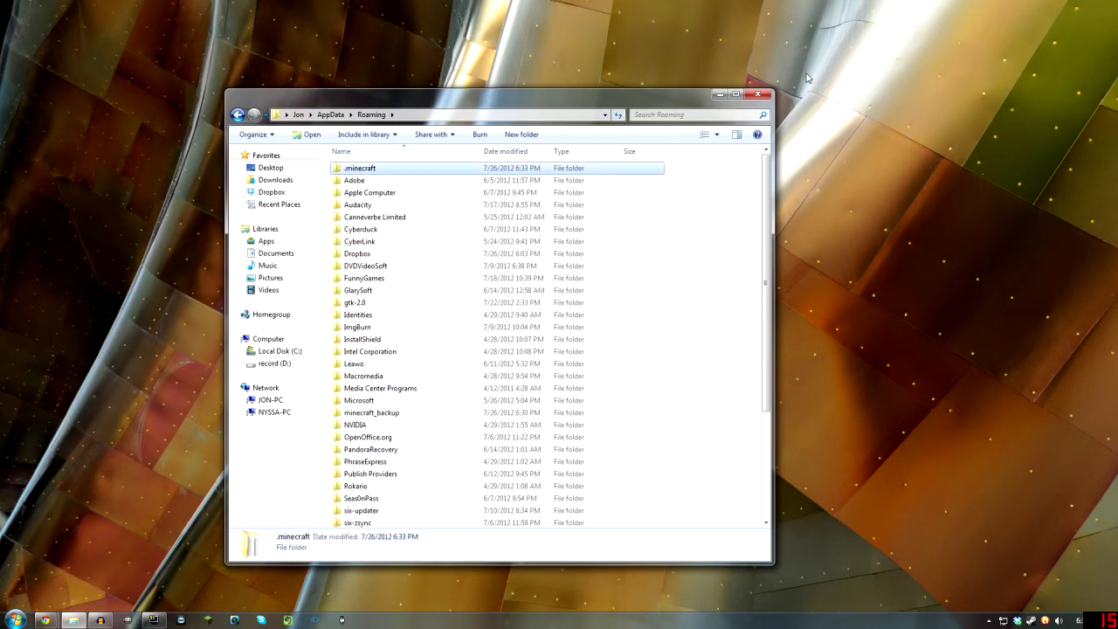
{"action": "double_click", "coordinate": [474, 172]}
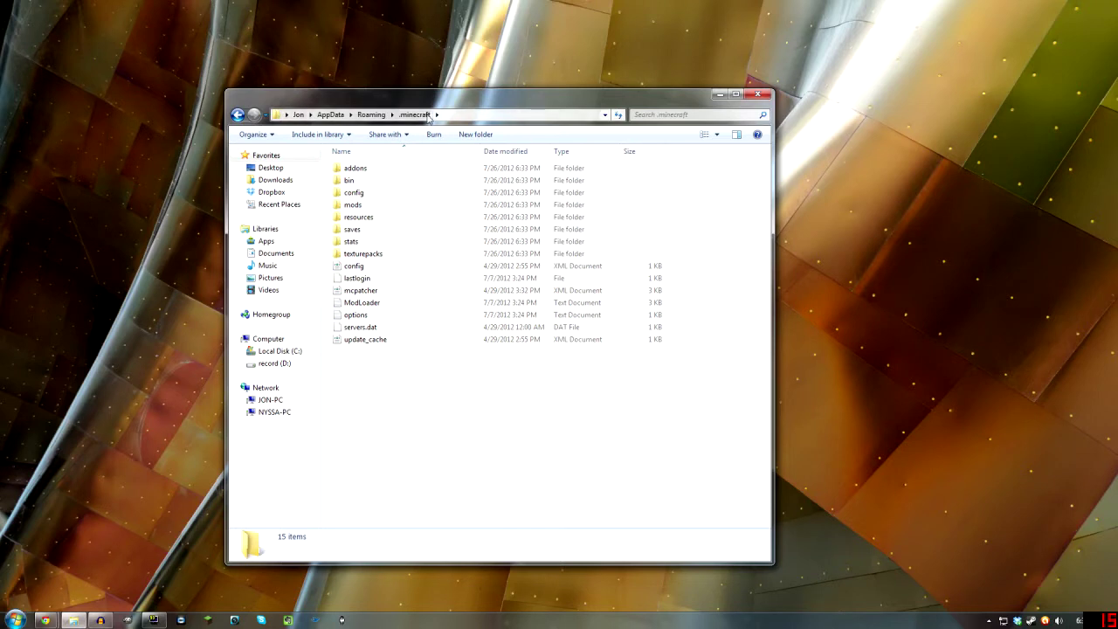
{"action": "double_click", "coordinate": [403, 180]}
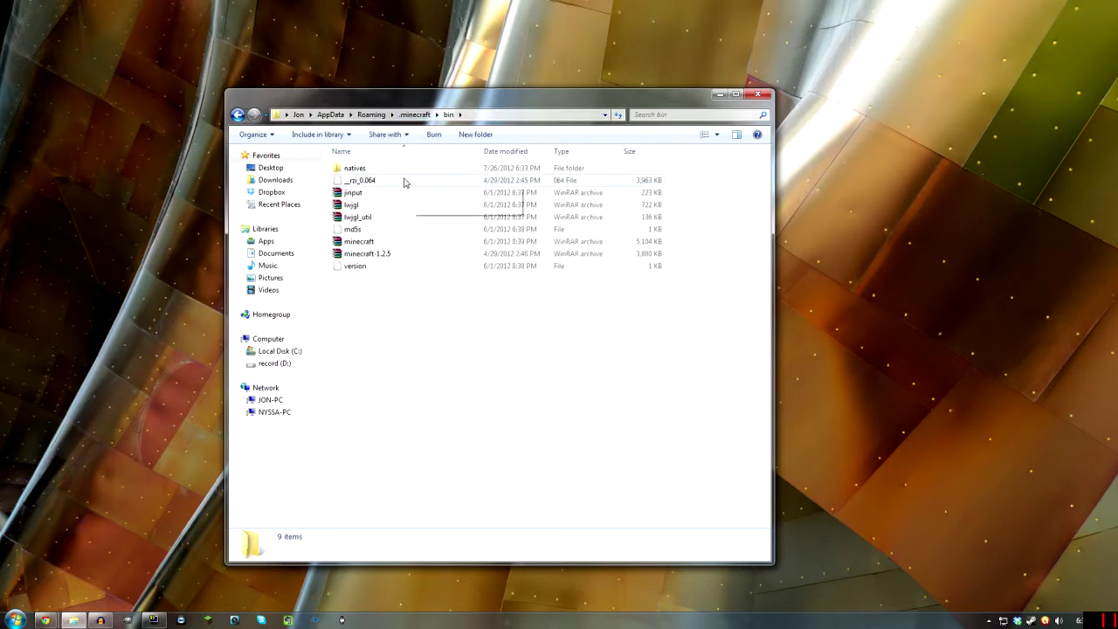
{"action": "left_click", "coordinate": [385, 252]}
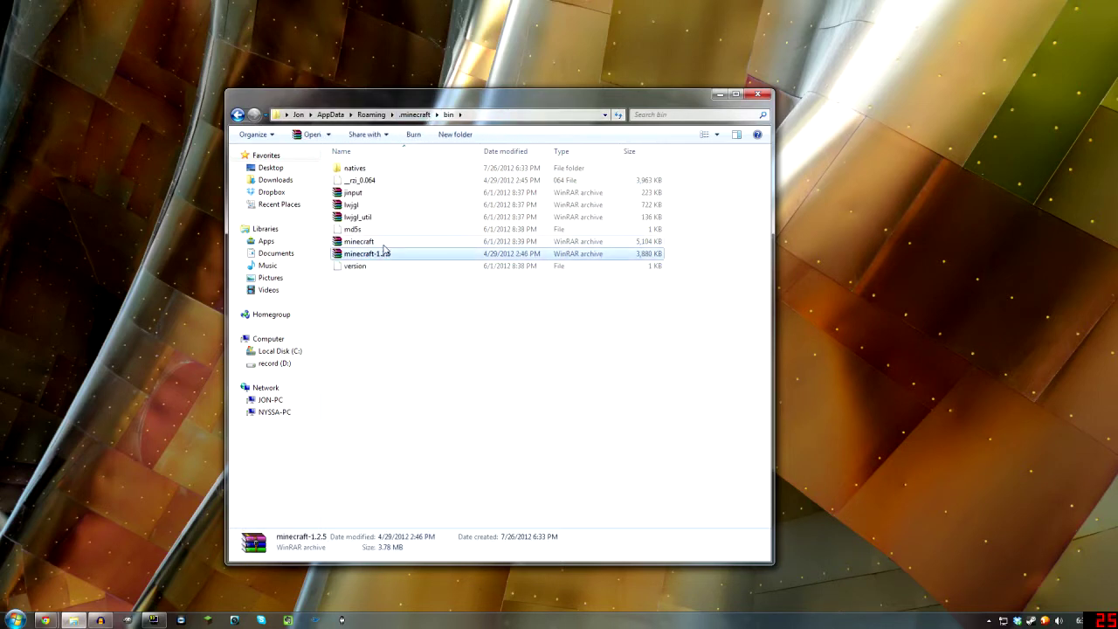
{"action": "left_click", "coordinate": [390, 242]}
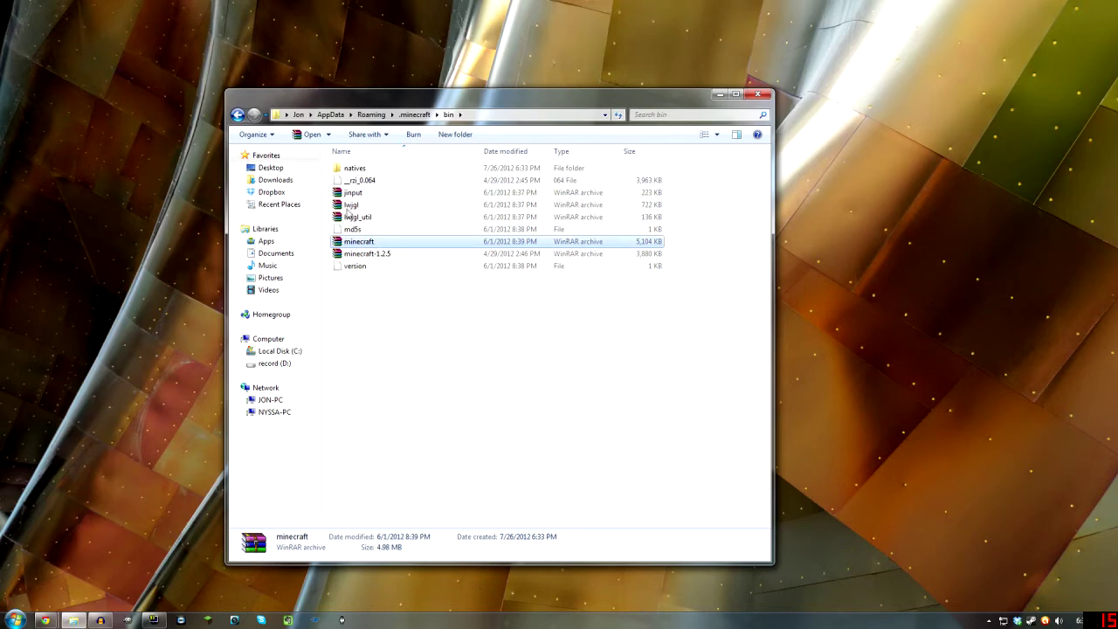
Open Downloads in a second window beside bin and inspect the downloaded minecraft archive
{"action": "left_click", "coordinate": [66, 605]}
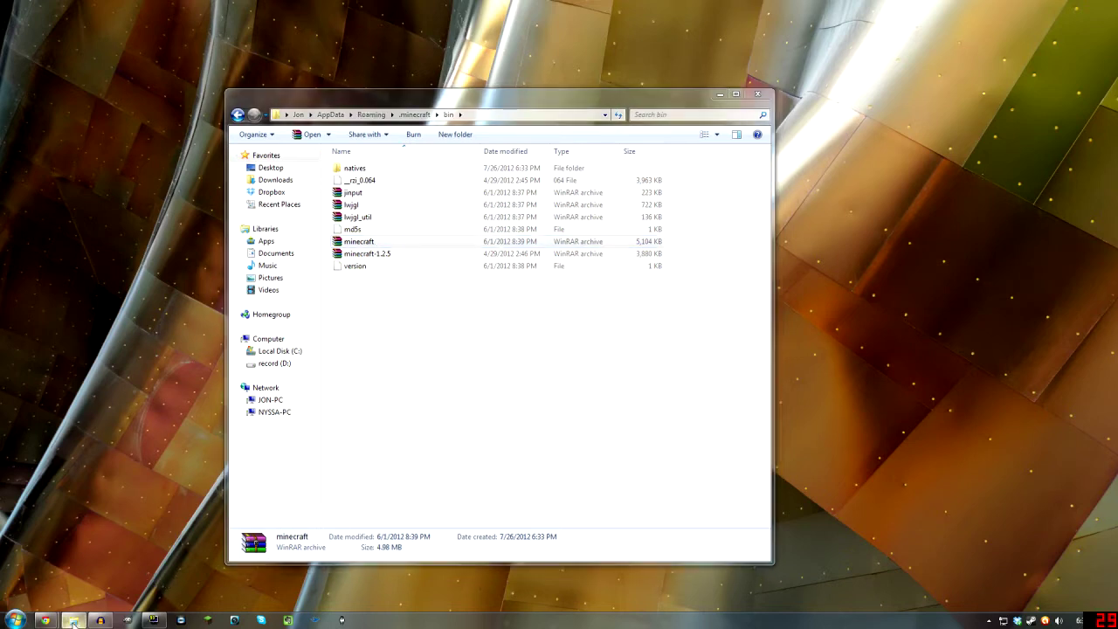
{"action": "right_click", "coordinate": [73, 619]}
{"action": "left_click", "coordinate": [82, 367]}
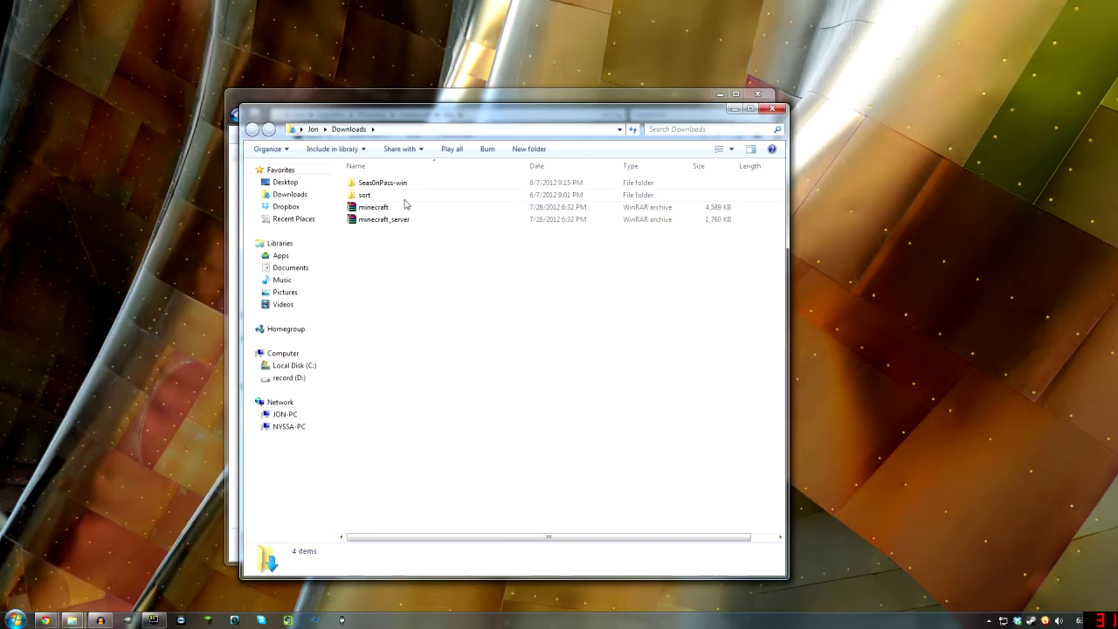
{"action": "left_click_drag", "start_coordinate": [405, 198], "coordinate": [694, 196]}
{"action": "left_click", "coordinate": [686, 198]}
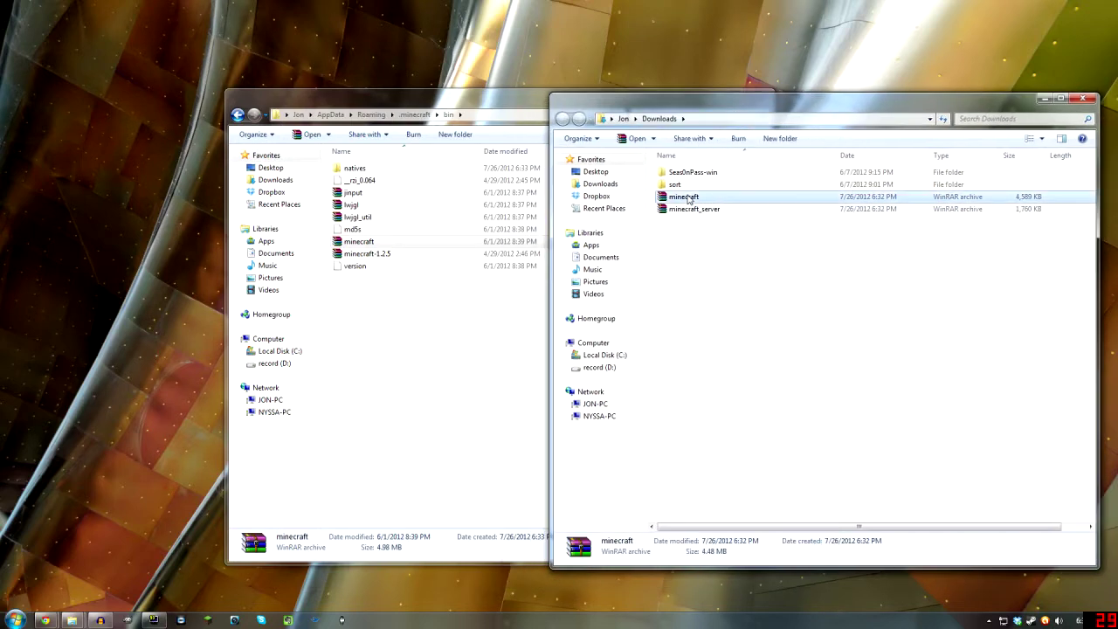
{"action": "double_click", "coordinate": [687, 197]}
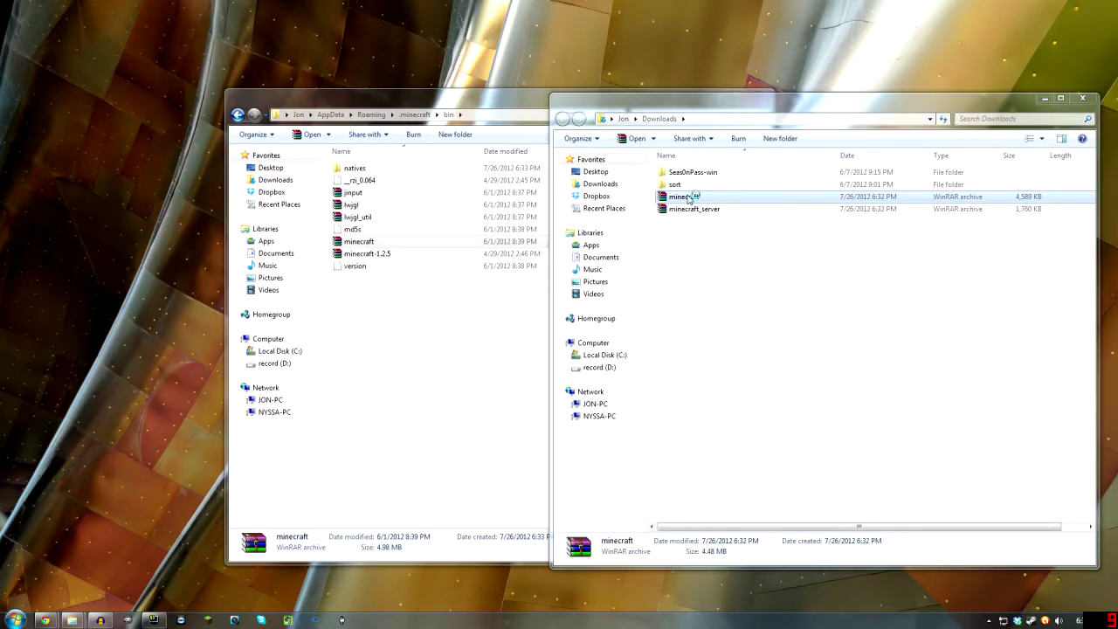
{"action": "left_click", "coordinate": [435, 126]}
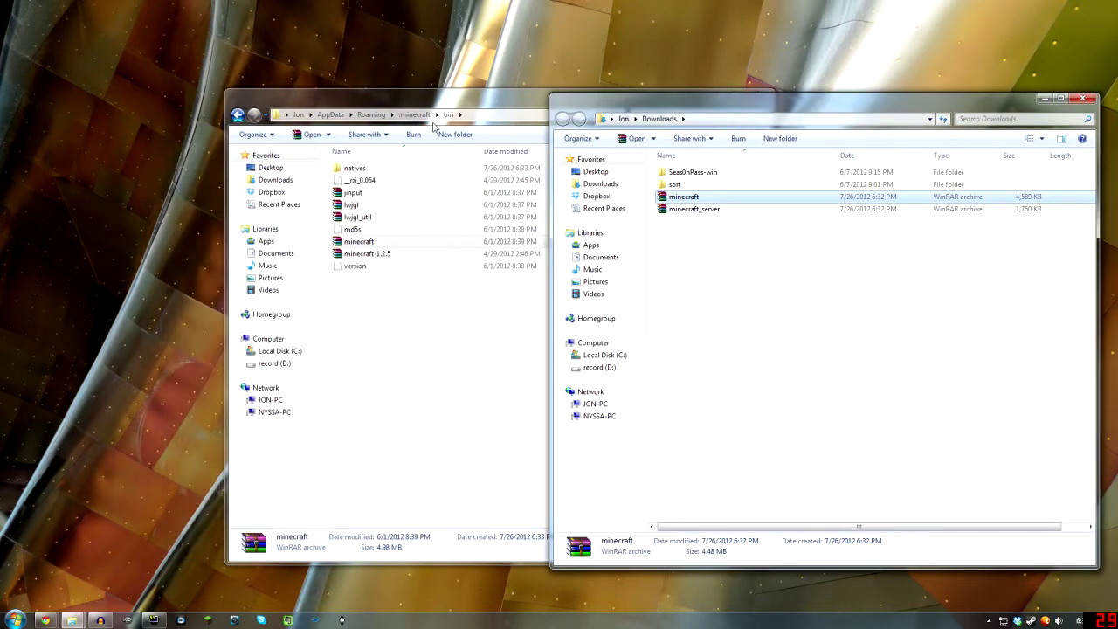
{"action": "left_click_drag", "start_coordinate": [613, 90], "coordinate": [646, 94]}
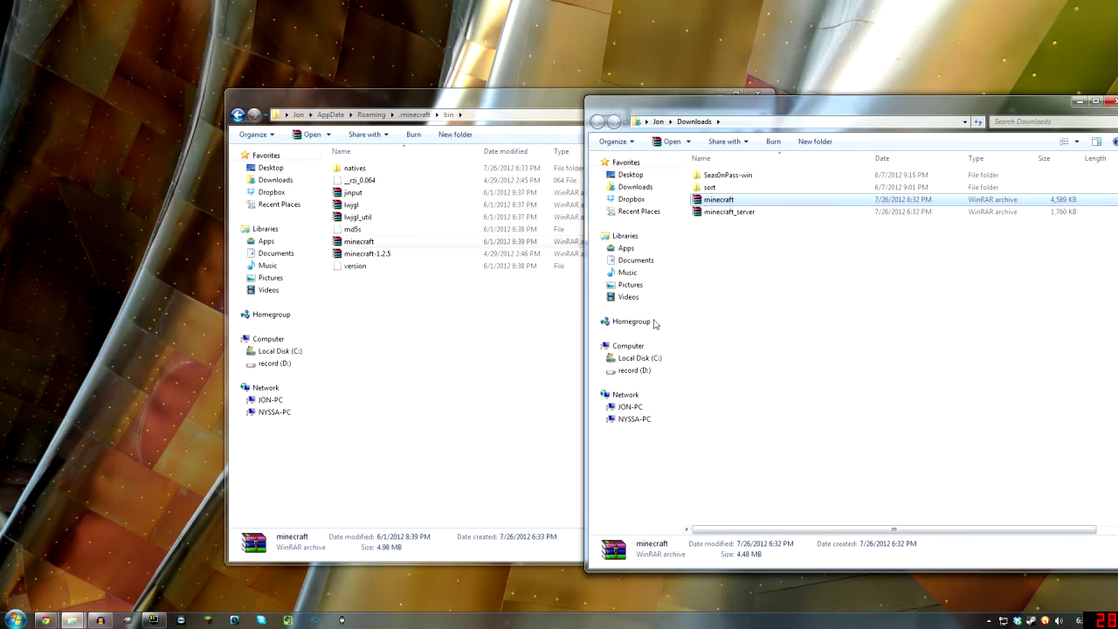
{"action": "right_click", "coordinate": [730, 201]}
{"action": "left_click", "coordinate": [801, 412]}
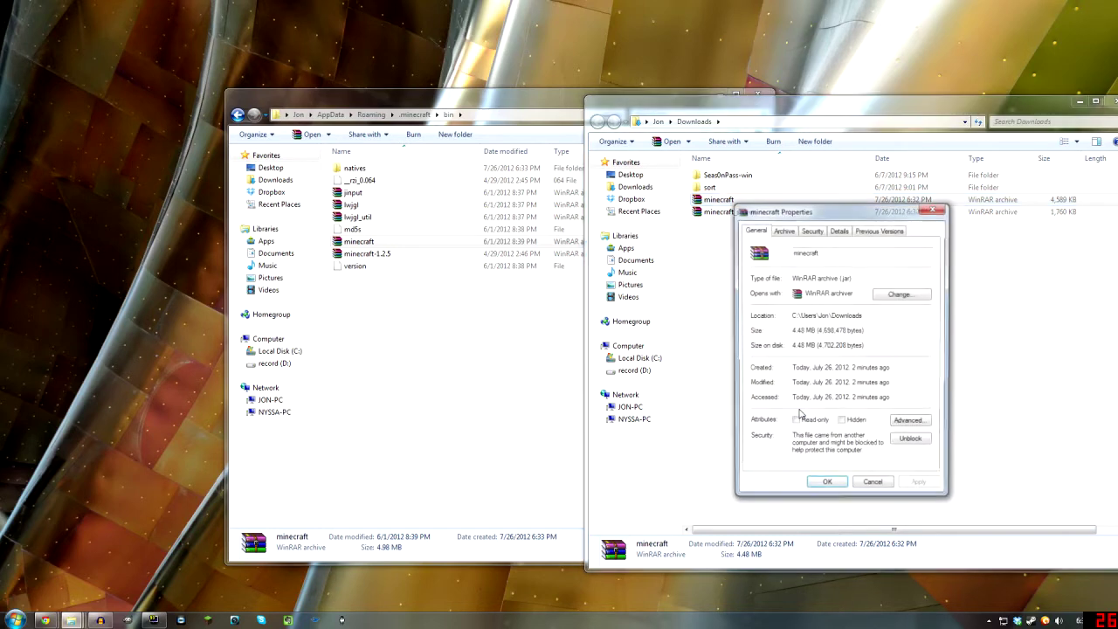
{"action": "left_click", "coordinate": [848, 276]}
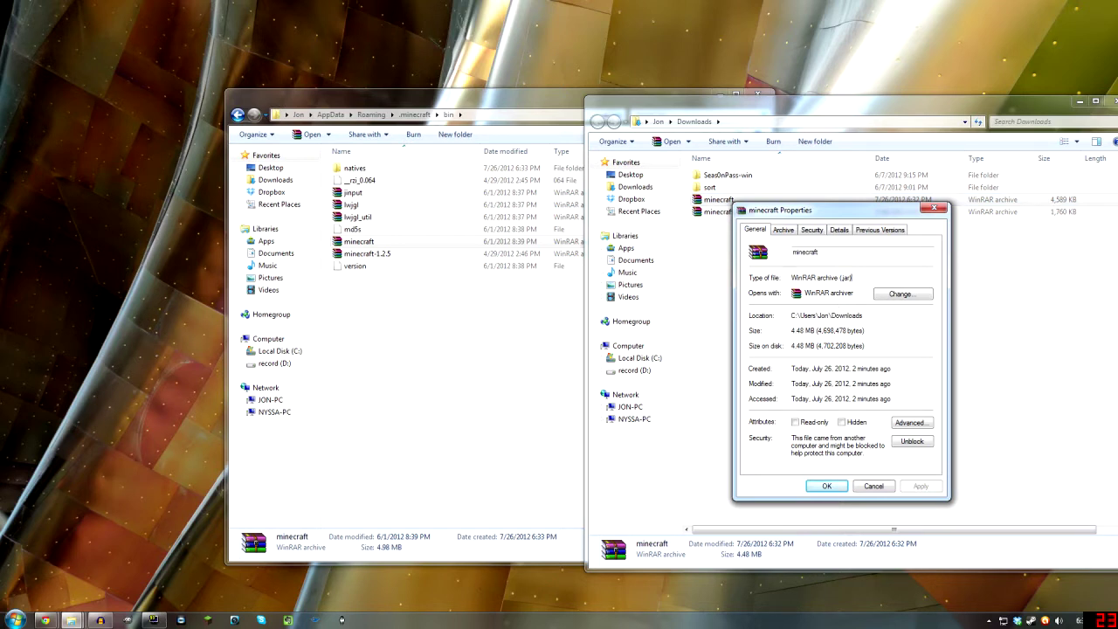
{"action": "left_click", "coordinate": [931, 212]}
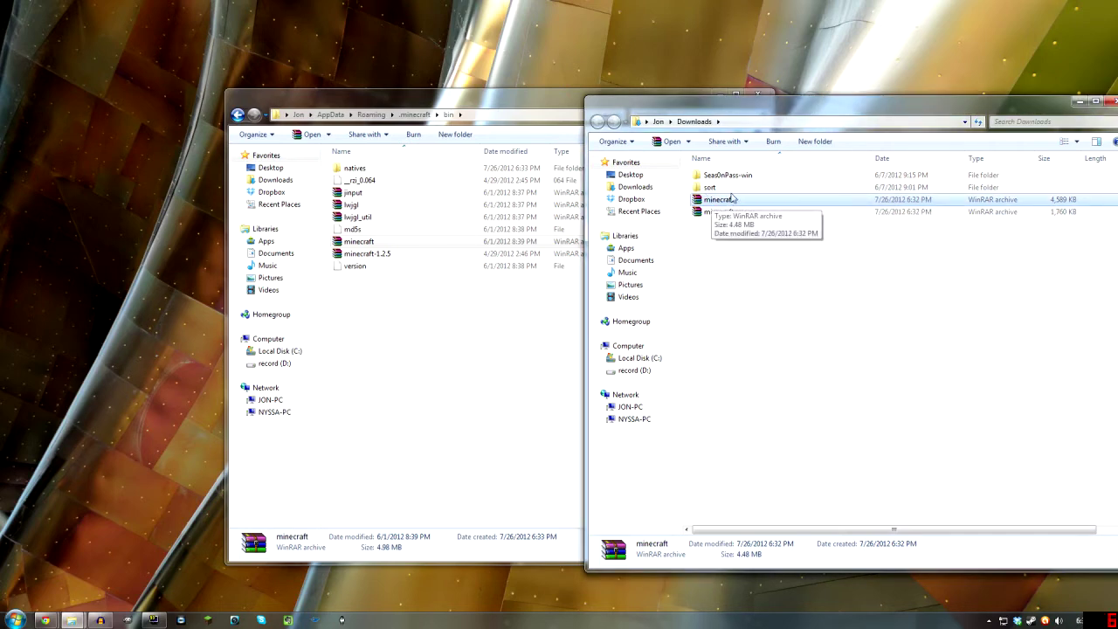
In Folder Options, turn on showing the full path in the title bar
{"action": "left_click", "coordinate": [618, 142]}
{"action": "left_click", "coordinate": [687, 254]}
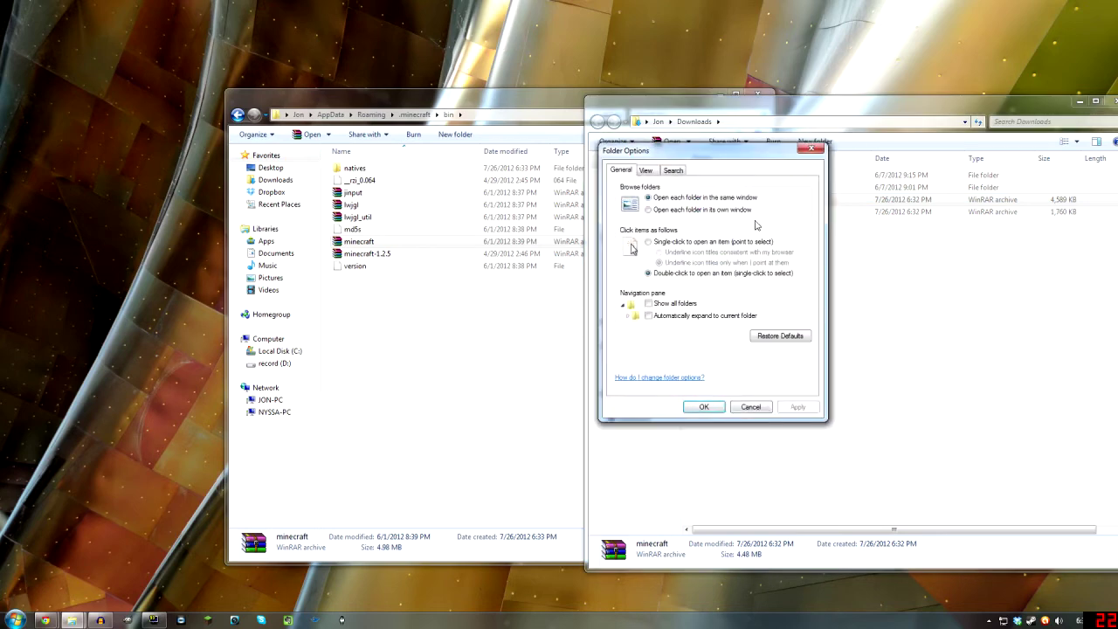
{"action": "left_click", "coordinate": [645, 171]}
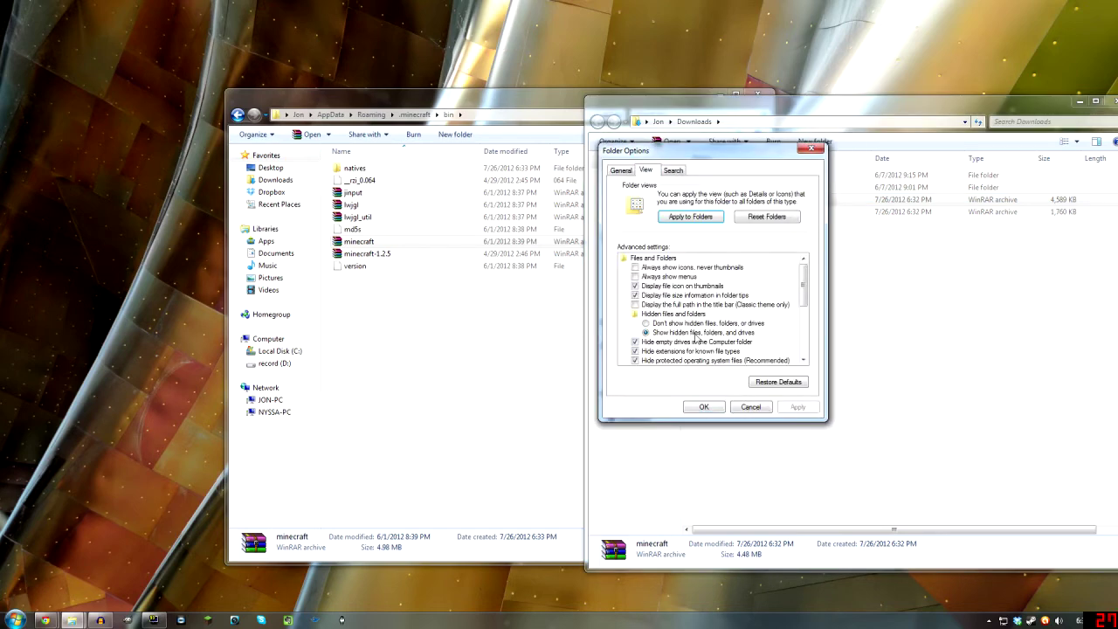
{"action": "left_click", "coordinate": [703, 305]}
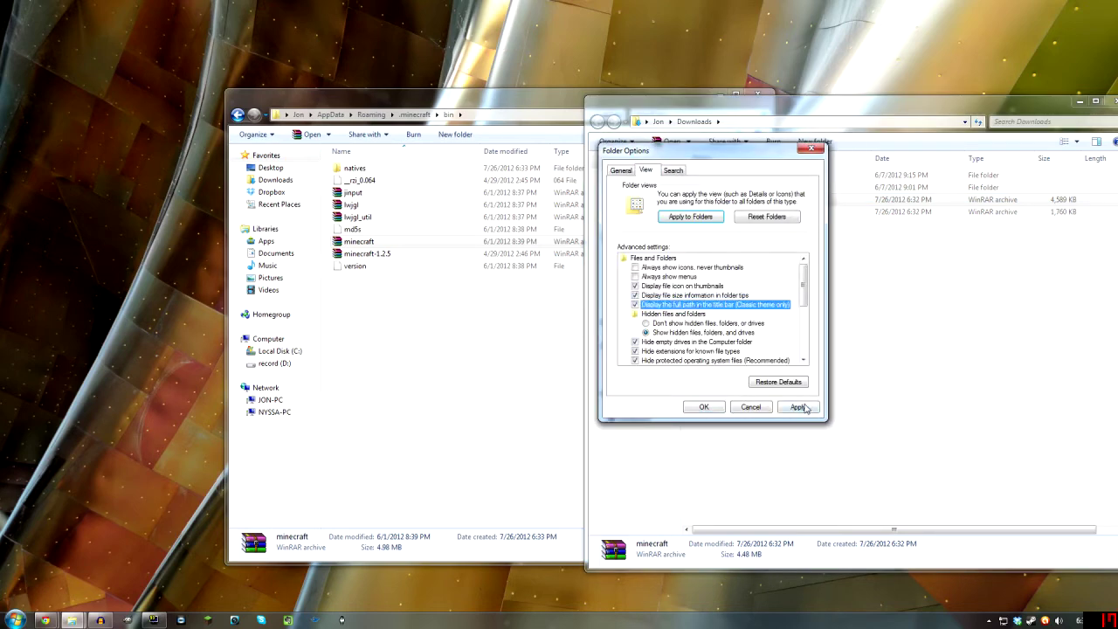
{"action": "left_click", "coordinate": [799, 407]}
{"action": "left_click", "coordinate": [704, 407]}
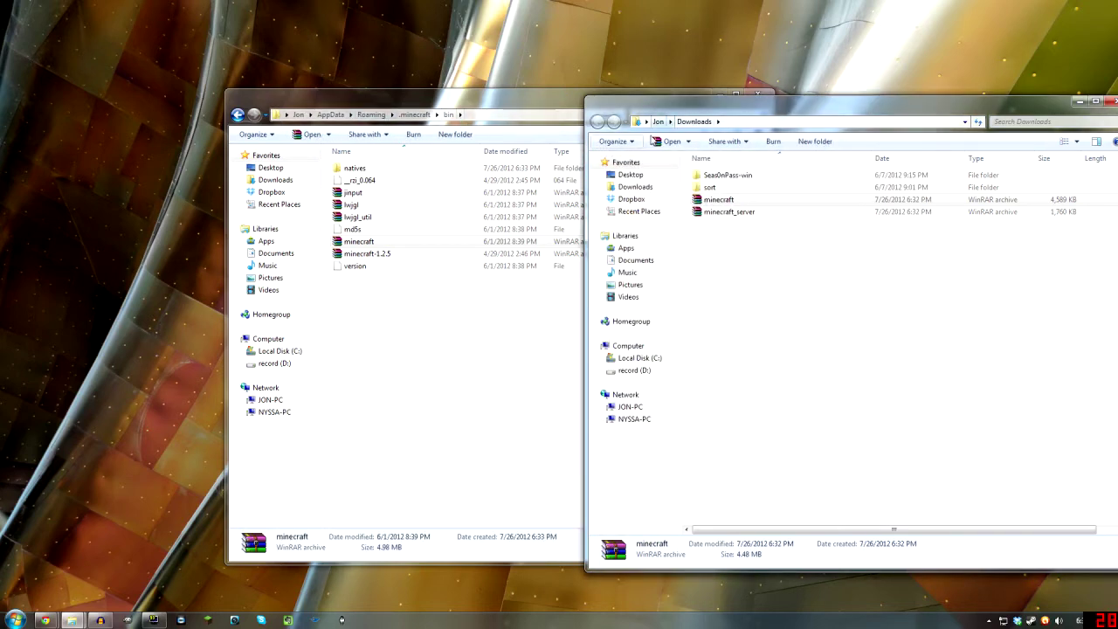
Turn the full-path option off again and untick 'Hide extensions for known file types'
{"action": "left_click", "coordinate": [613, 142]}
{"action": "left_click", "coordinate": [661, 259]}
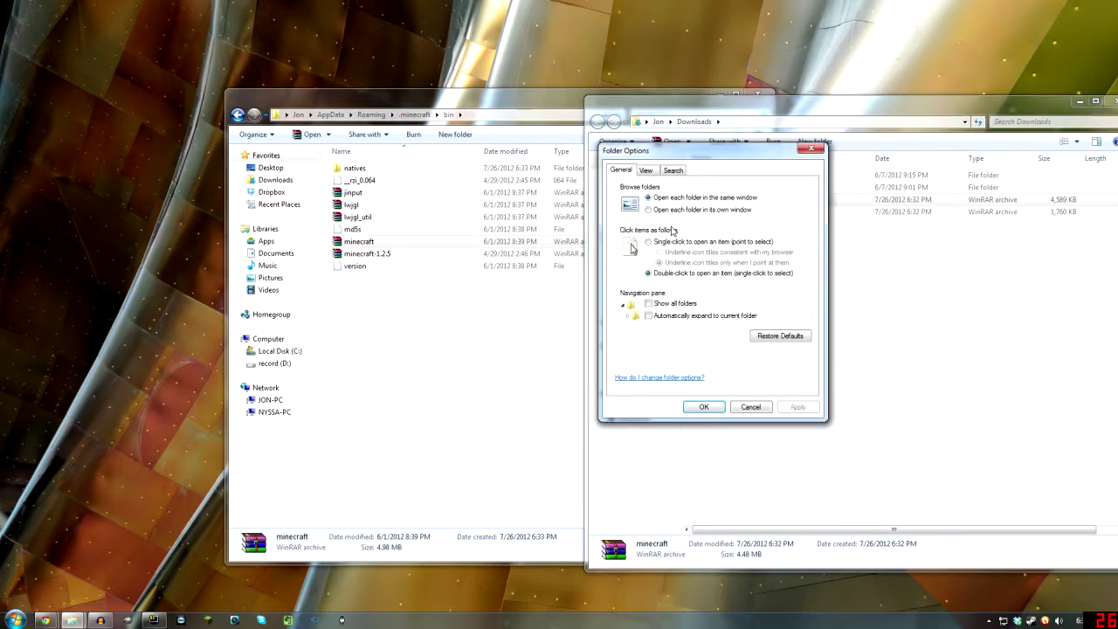
{"action": "left_click", "coordinate": [648, 171]}
{"action": "left_click", "coordinate": [674, 305]}
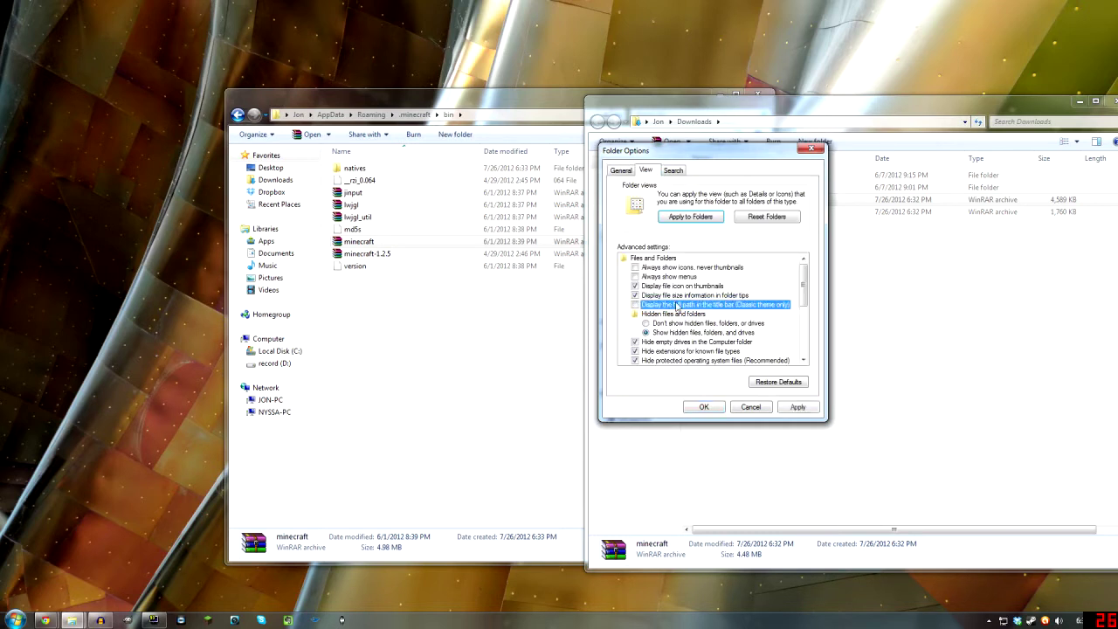
{"action": "scroll", "coordinate": [798, 288], "scroll_direction": "down", "scroll_amount": 1}
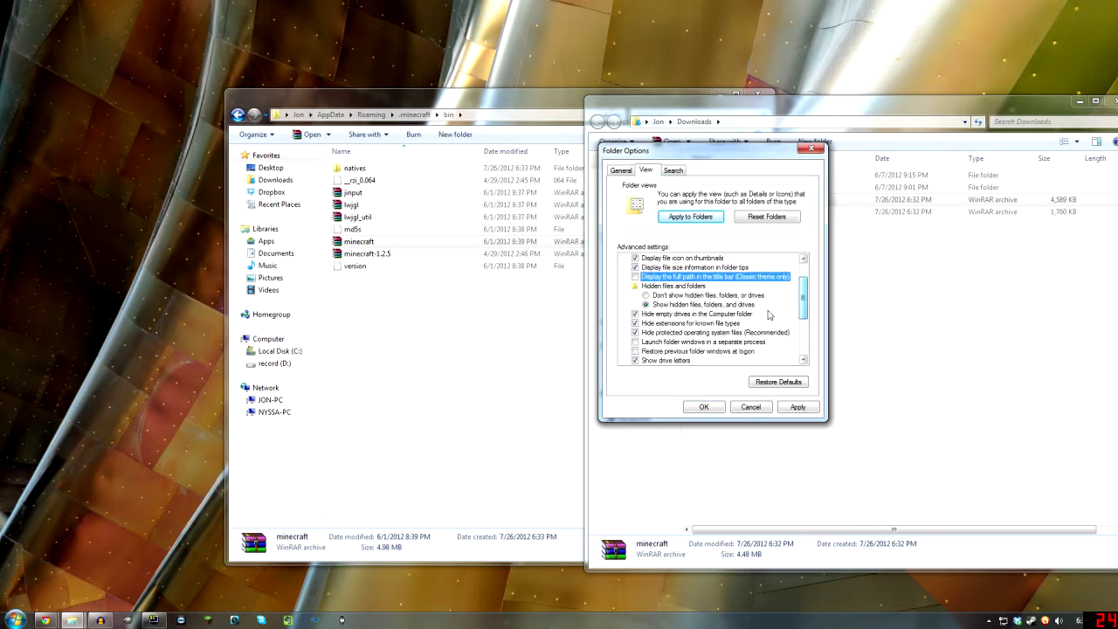
{"action": "left_click", "coordinate": [704, 324]}
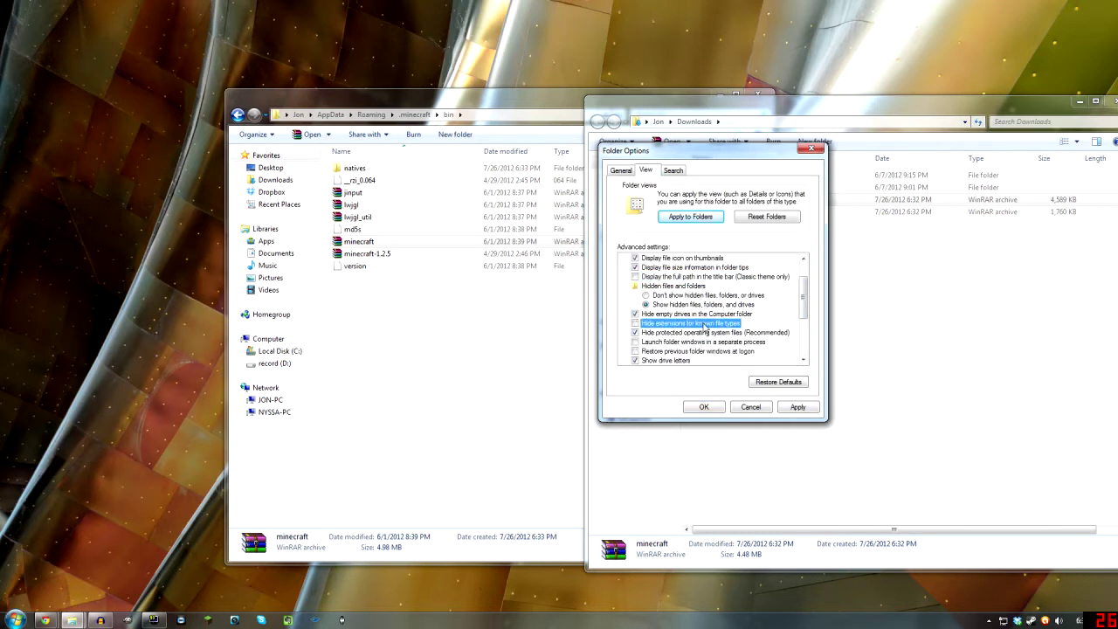
{"action": "left_click", "coordinate": [796, 408]}
{"action": "left_click_drag", "start_coordinate": [711, 147], "coordinate": [647, 286]}
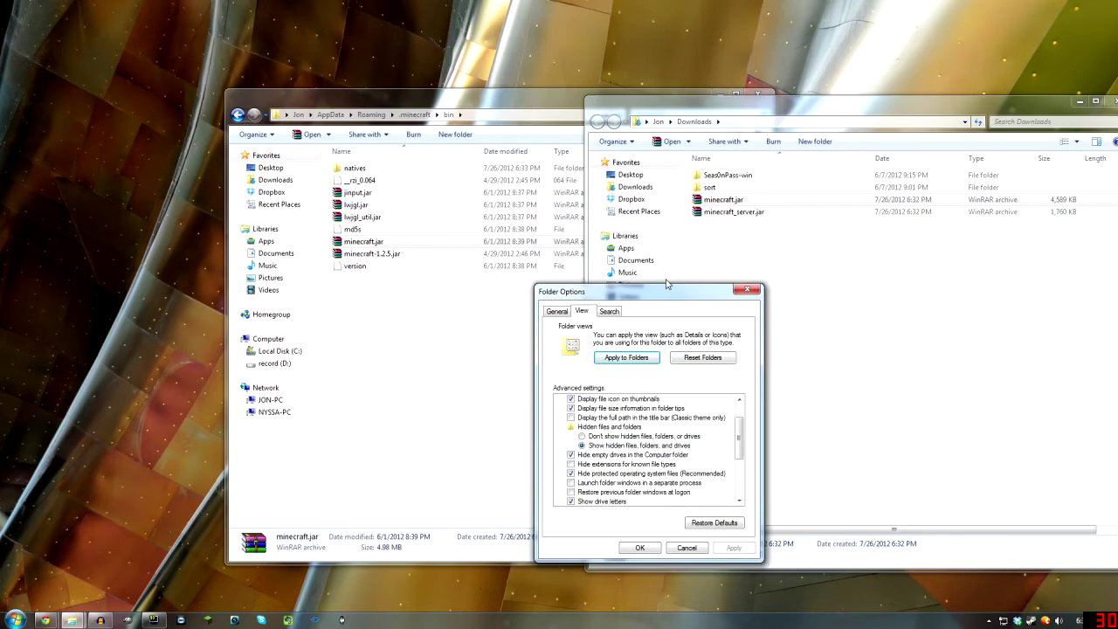
{"action": "left_click", "coordinate": [641, 548]}
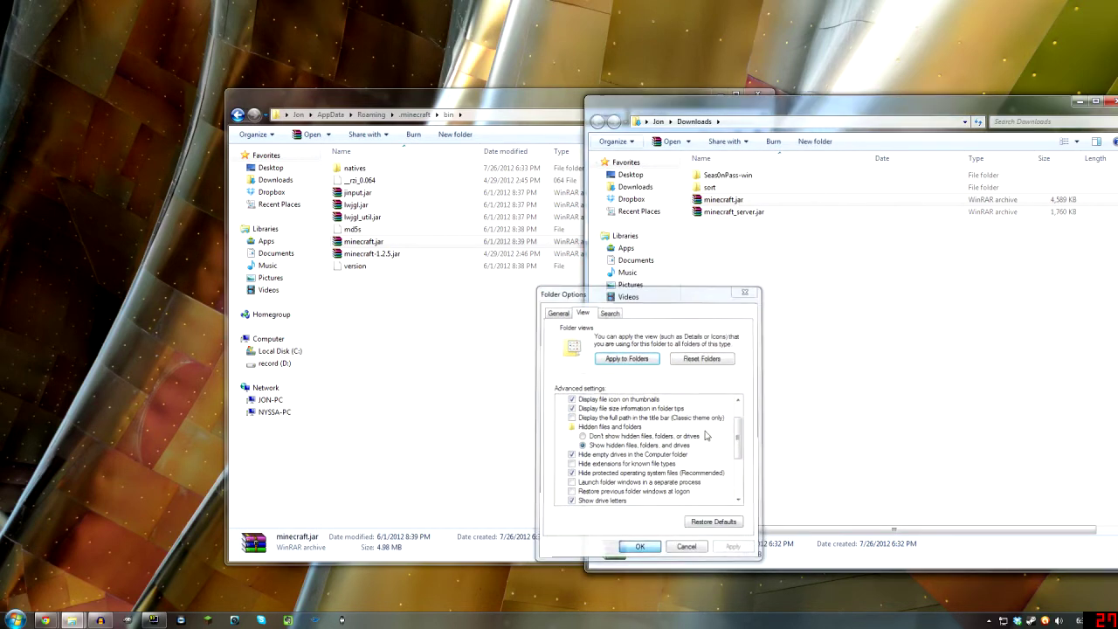
{"action": "left_click", "coordinate": [710, 201]}
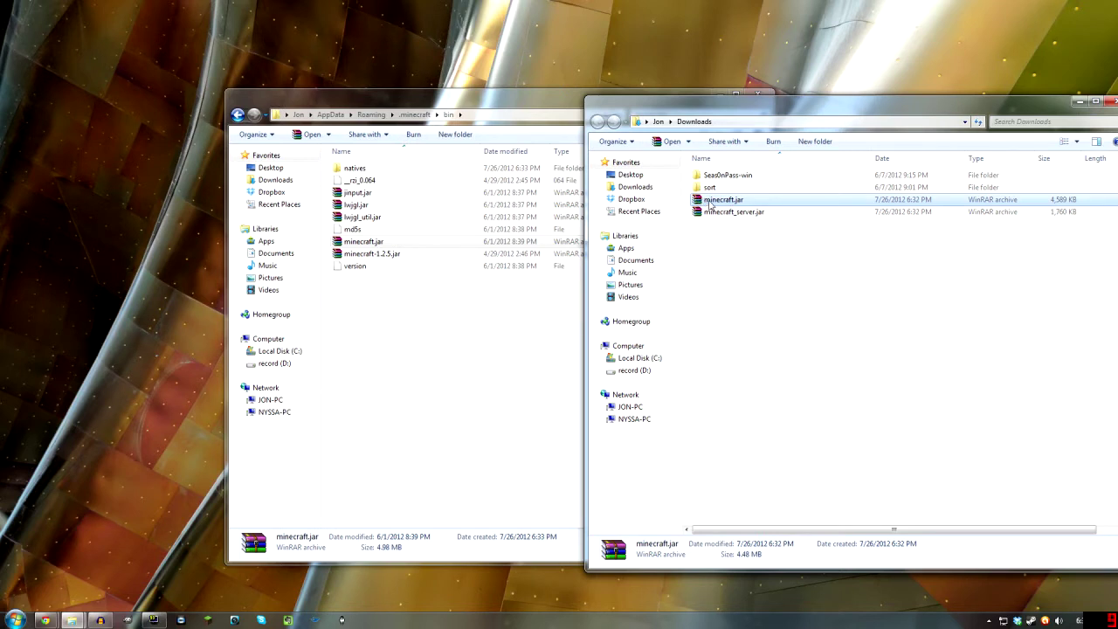
Copy the downloaded minecraft.jar into bin, replacing the old minecraft.jar
{"action": "left_click_drag", "start_coordinate": [710, 203], "coordinate": [391, 340]}
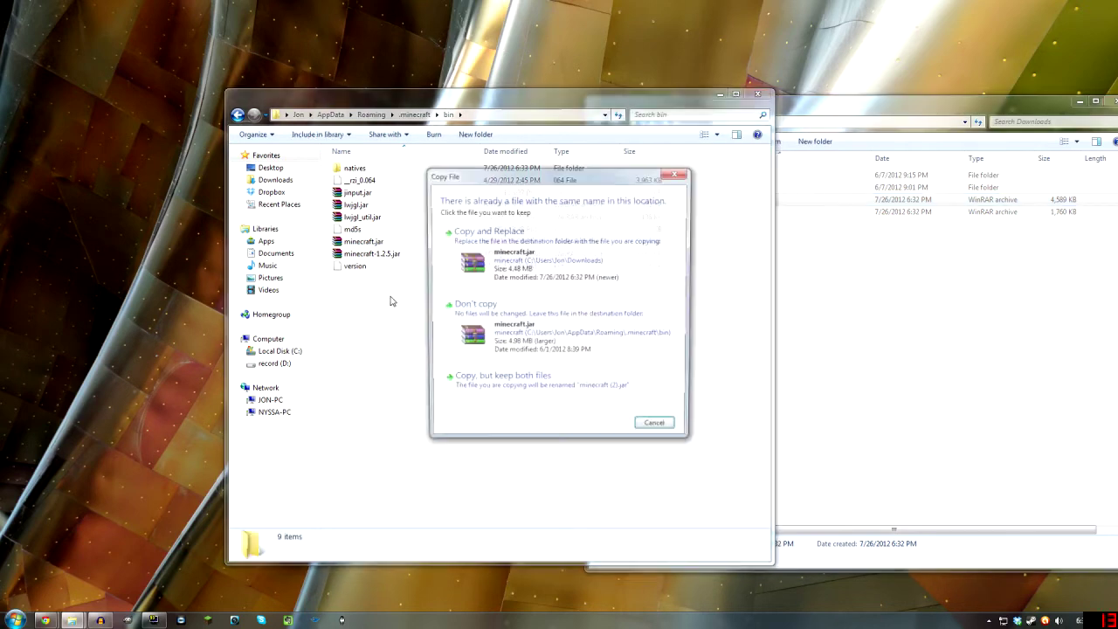
{"action": "left_click", "coordinate": [514, 248]}
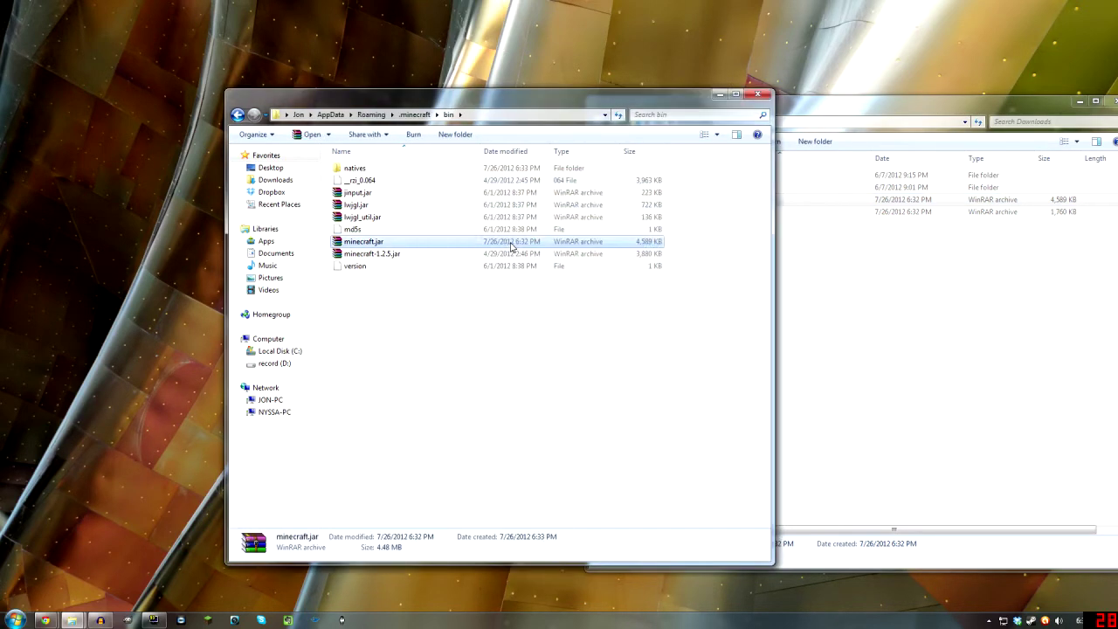
{"action": "left_click", "coordinate": [637, 295]}
{"action": "left_click", "coordinate": [873, 393]}
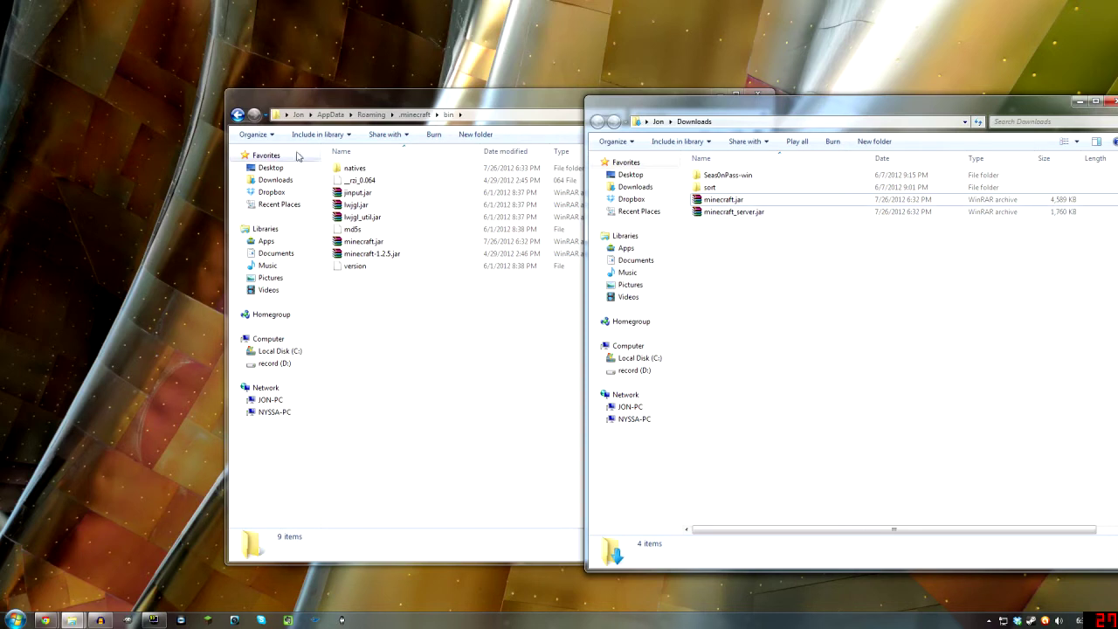
Create a new folder named server inside .minecraft
{"action": "left_click", "coordinate": [405, 116]}
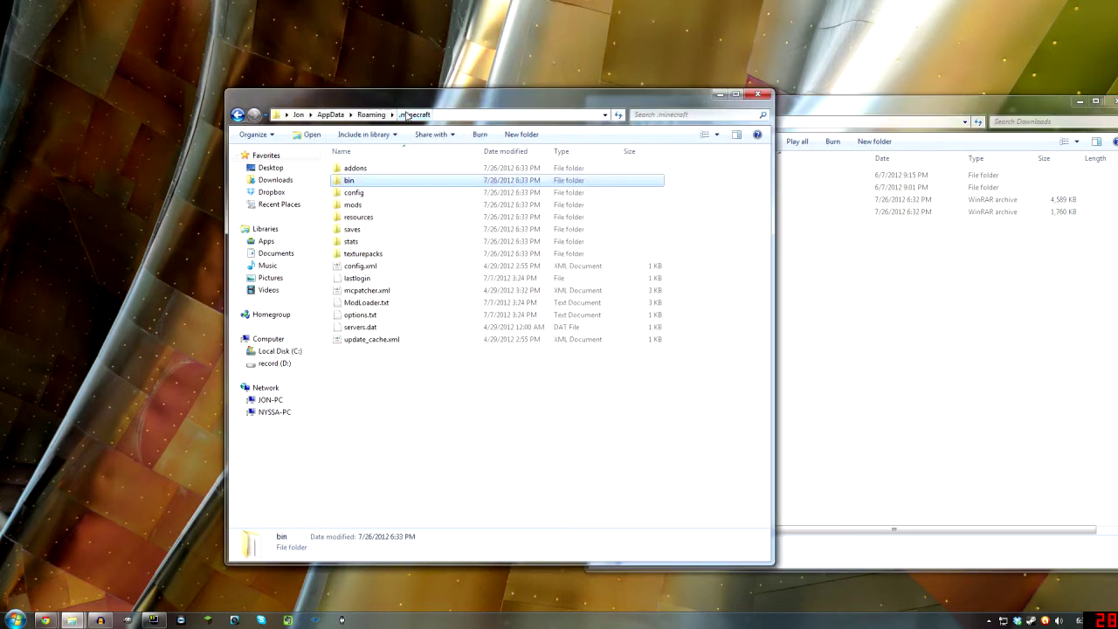
{"action": "left_click", "coordinate": [515, 136]}
{"action": "type", "text": "server"}
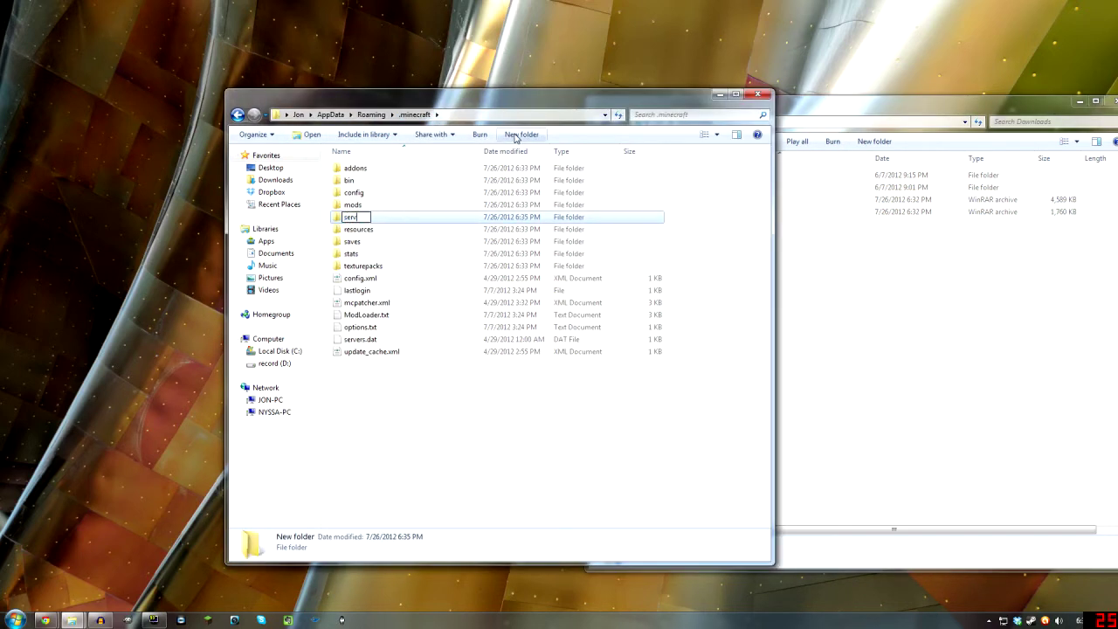
{"action": "key", "text": "Return"}
{"action": "double_click", "coordinate": [441, 248]}
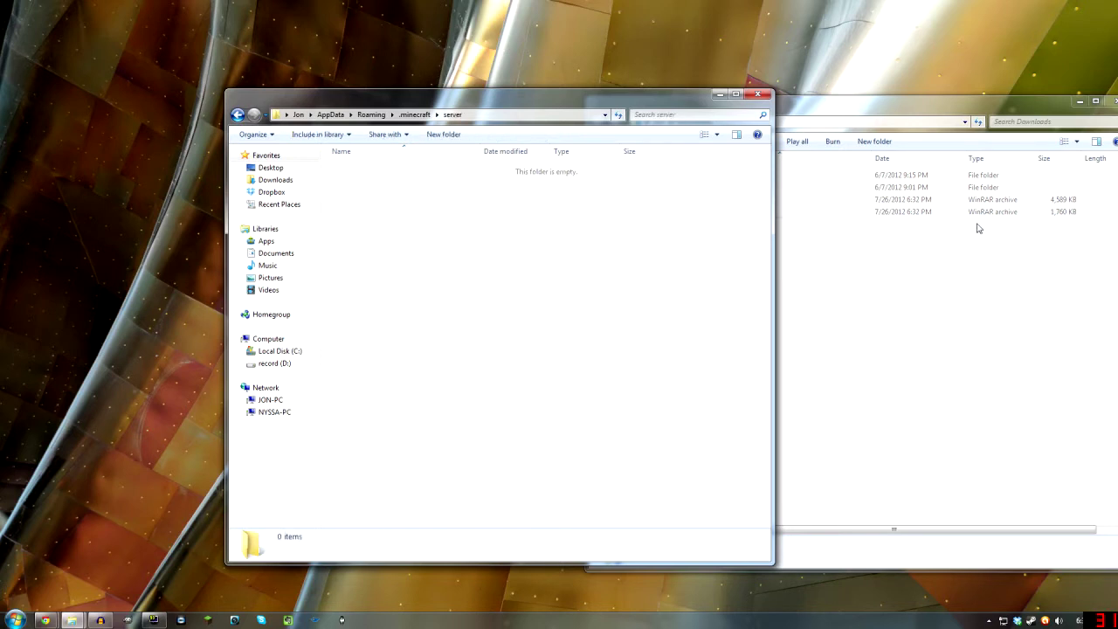
Copy minecraft_server.jar into the server folder and close both Explorer windows
{"action": "left_click", "coordinate": [759, 217]}
{"action": "left_click_drag", "start_coordinate": [759, 217], "coordinate": [445, 255]}
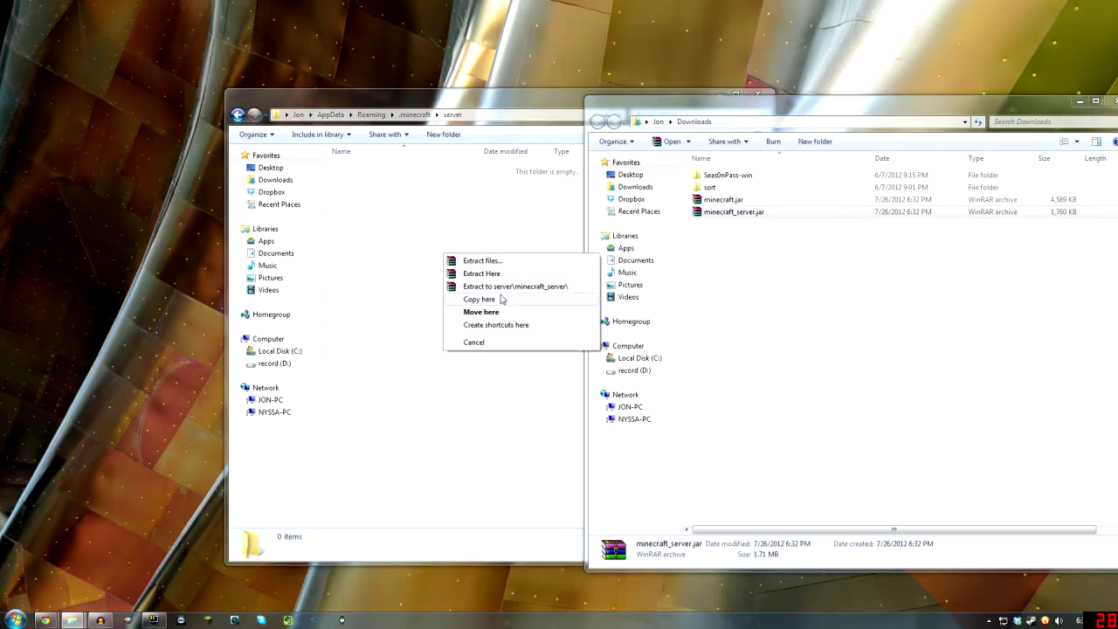
{"action": "left_click", "coordinate": [502, 300]}
{"action": "left_click", "coordinate": [760, 93]}
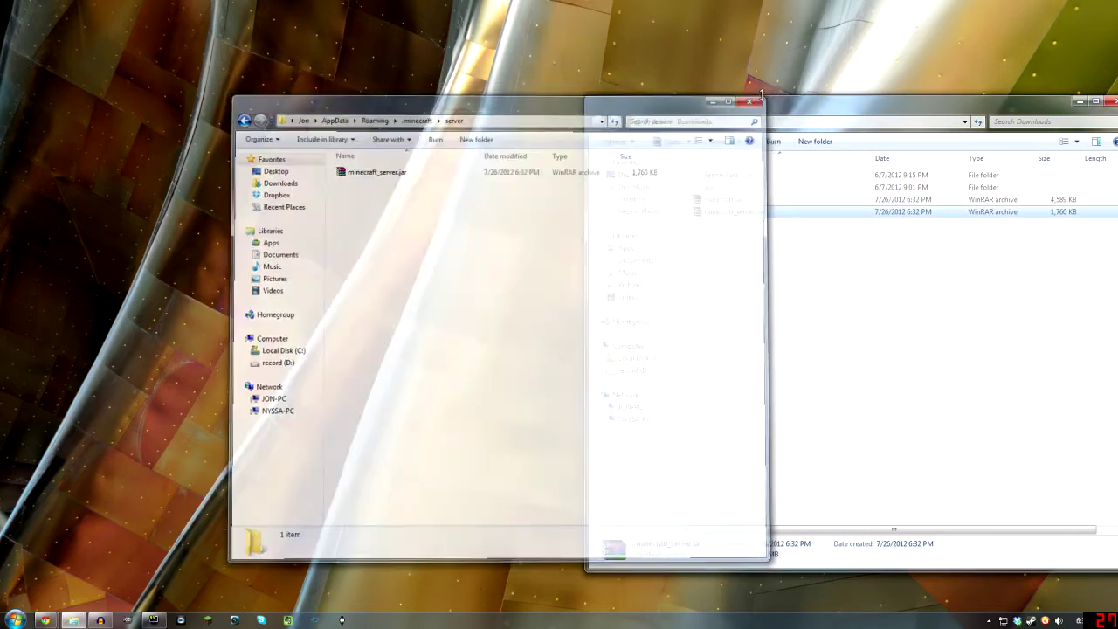
{"action": "left_click_drag", "start_coordinate": [729, 102], "coordinate": [489, 83]}
{"action": "left_click", "coordinate": [817, 84]}
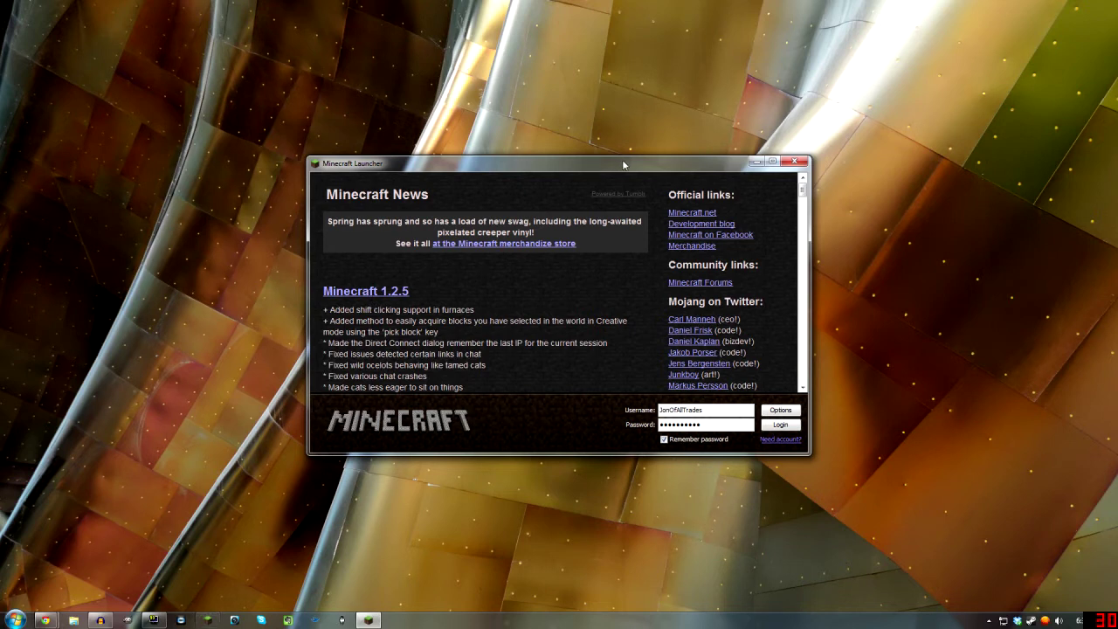
Log in with the launcher and let the 1.3 update load to the title screen
{"action": "left_click", "coordinate": [784, 425]}
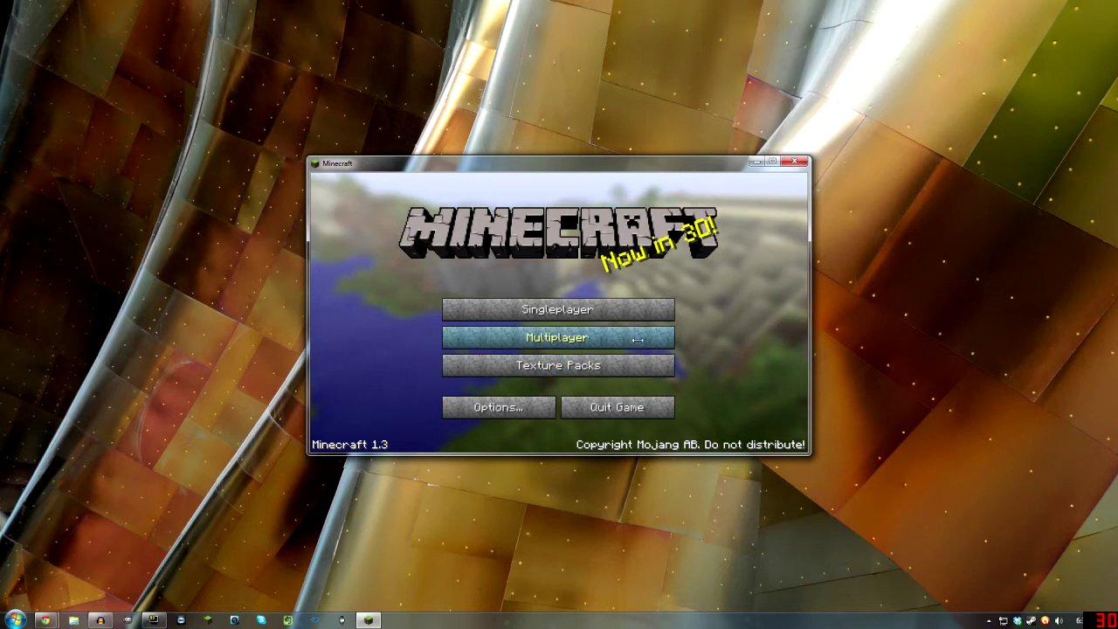
Start a new singleplayer world and set its game mode to Creative
{"action": "left_click", "coordinate": [558, 310]}
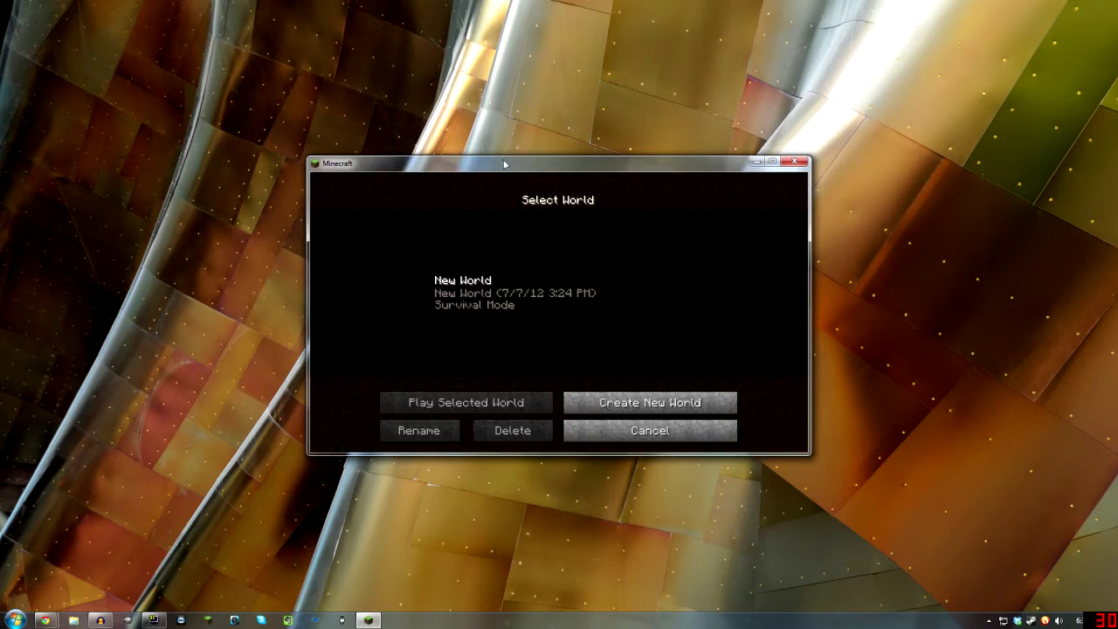
{"action": "left_click_drag", "start_coordinate": [559, 162], "coordinate": [540, 142]}
{"action": "left_click", "coordinate": [625, 388]}
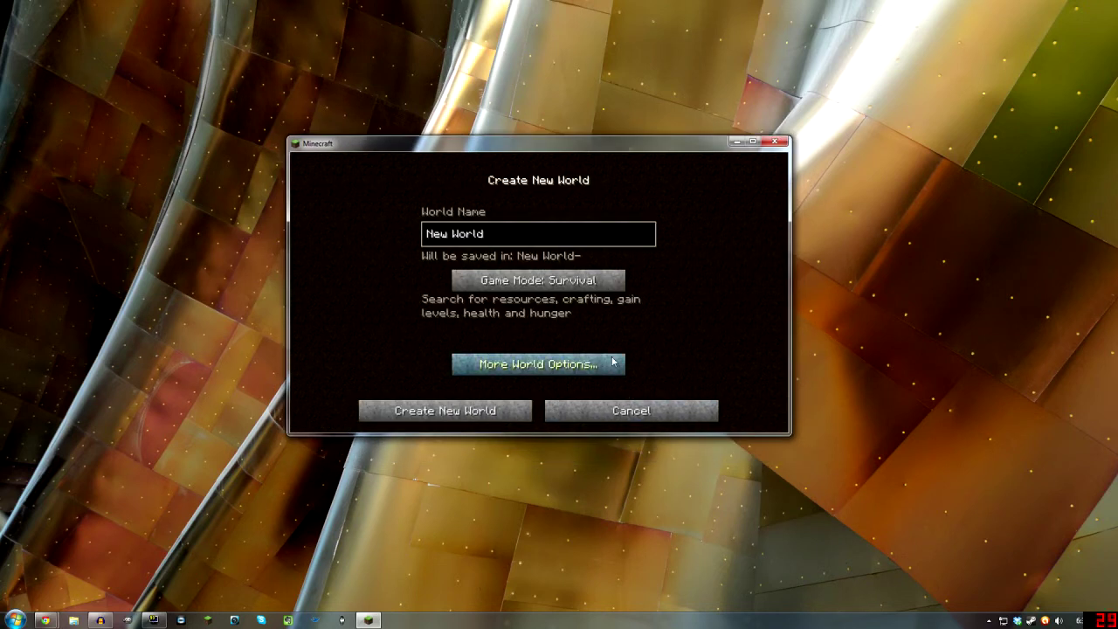
{"action": "left_click", "coordinate": [553, 285]}
{"action": "left_click", "coordinate": [572, 284]}
{"action": "left_click", "coordinate": [584, 284]}
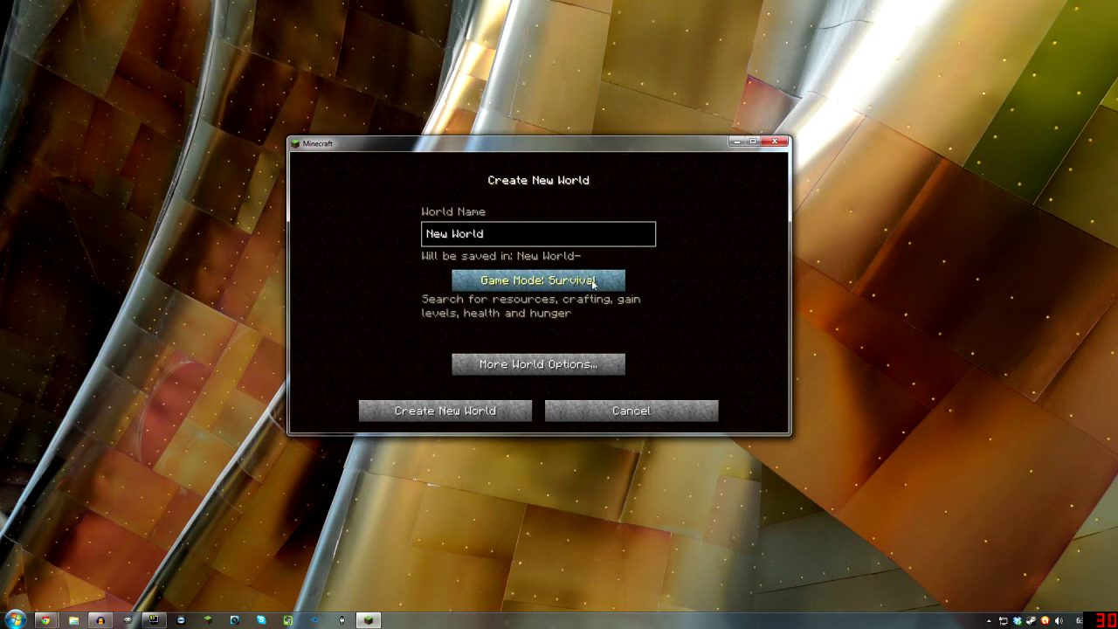
{"action": "left_click", "coordinate": [592, 283]}
{"action": "left_click", "coordinate": [593, 284]}
Turn the bonus chest on, keep Default world type, enter seed 1.3 and create the world
{"action": "left_click", "coordinate": [585, 365]}
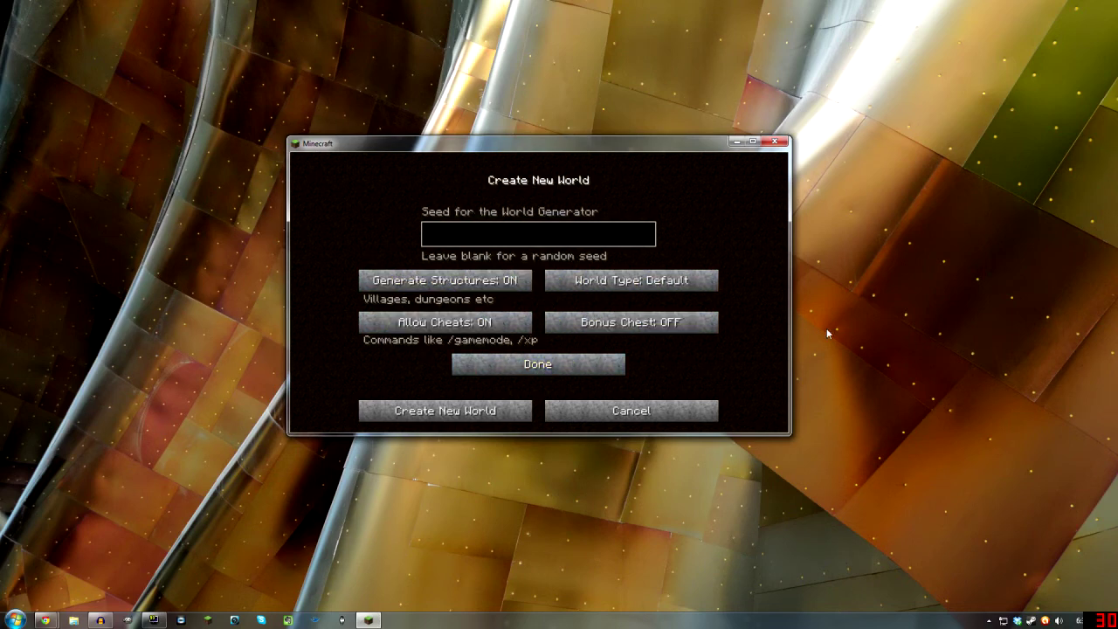
{"action": "left_click", "coordinate": [647, 323]}
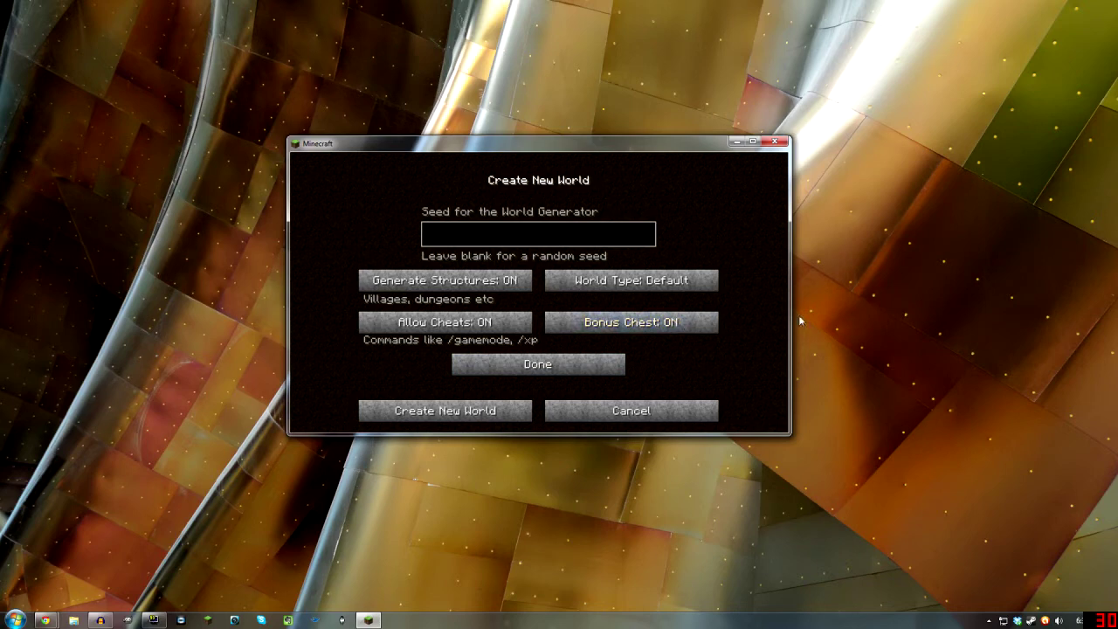
{"action": "left_click", "coordinate": [449, 325]}
{"action": "left_click", "coordinate": [463, 323]}
{"action": "left_click", "coordinate": [478, 284]}
{"action": "left_click", "coordinate": [482, 285]}
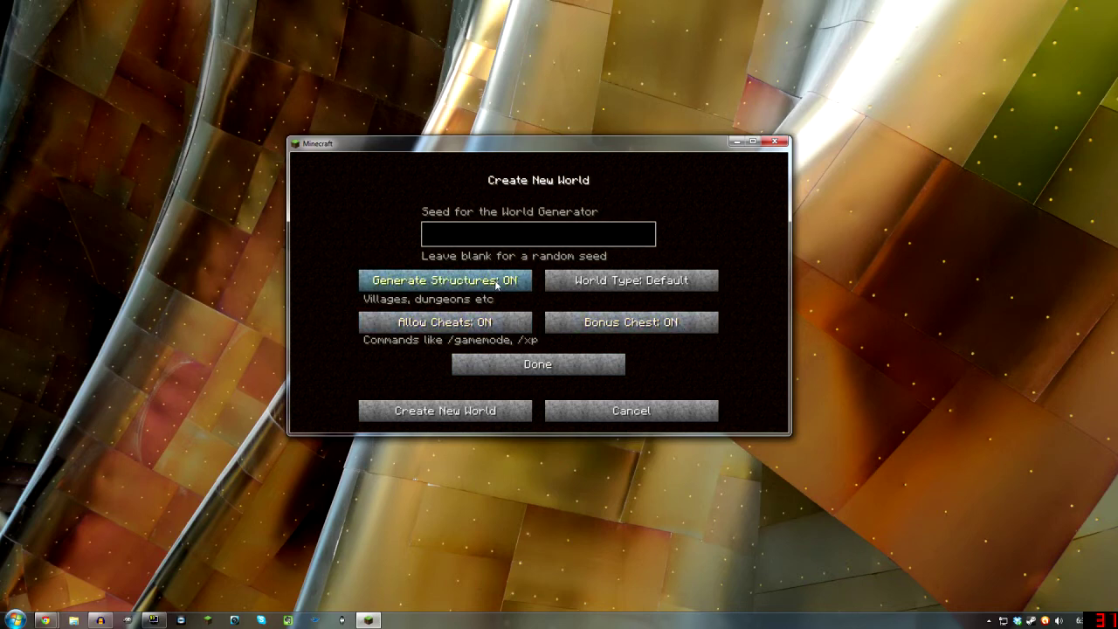
{"action": "left_click", "coordinate": [616, 281]}
{"action": "left_click", "coordinate": [619, 280]}
{"action": "left_click", "coordinate": [621, 282]}
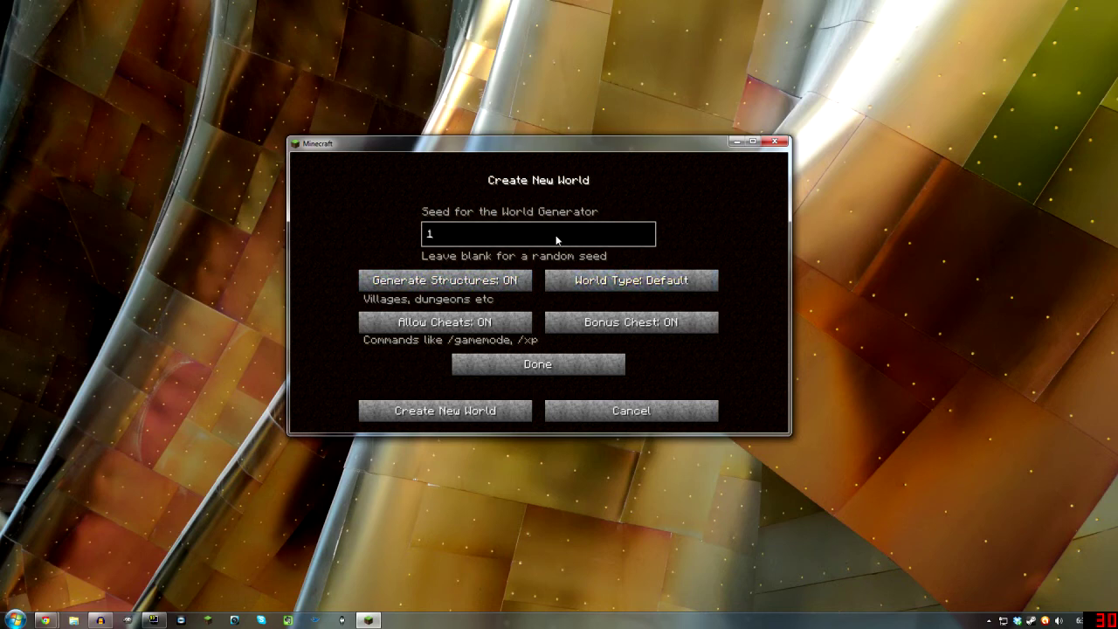
{"action": "type", "text": ".3"}
{"action": "left_click", "coordinate": [492, 411]}
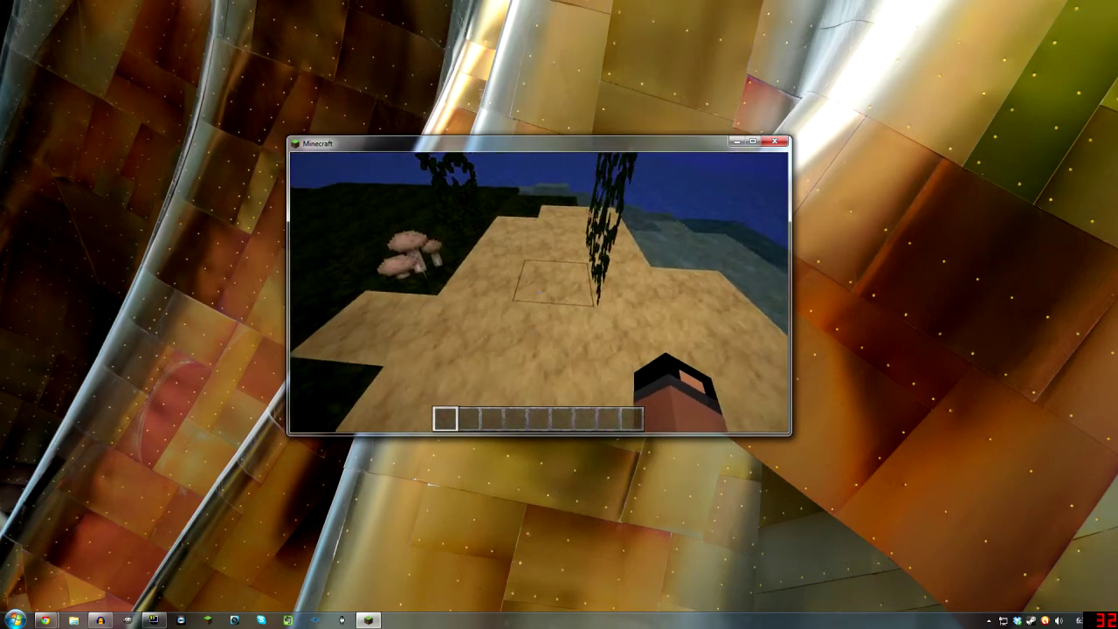
Walk up to the bonus chest on the beach and open it
{"action": "key", "text": "w"}
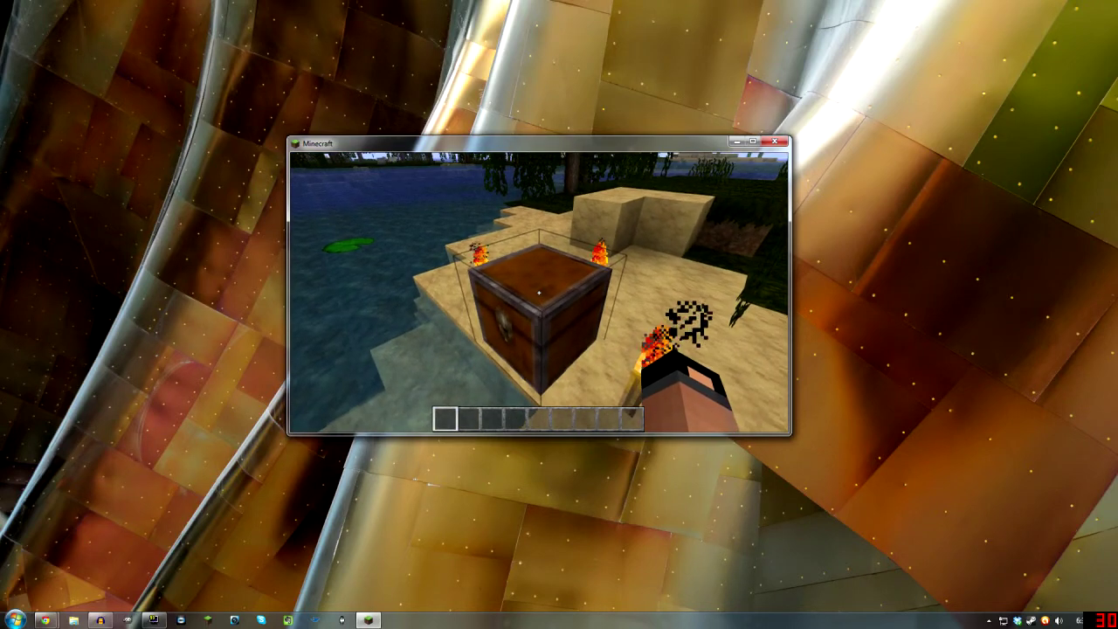
{"action": "key", "text": "e"}
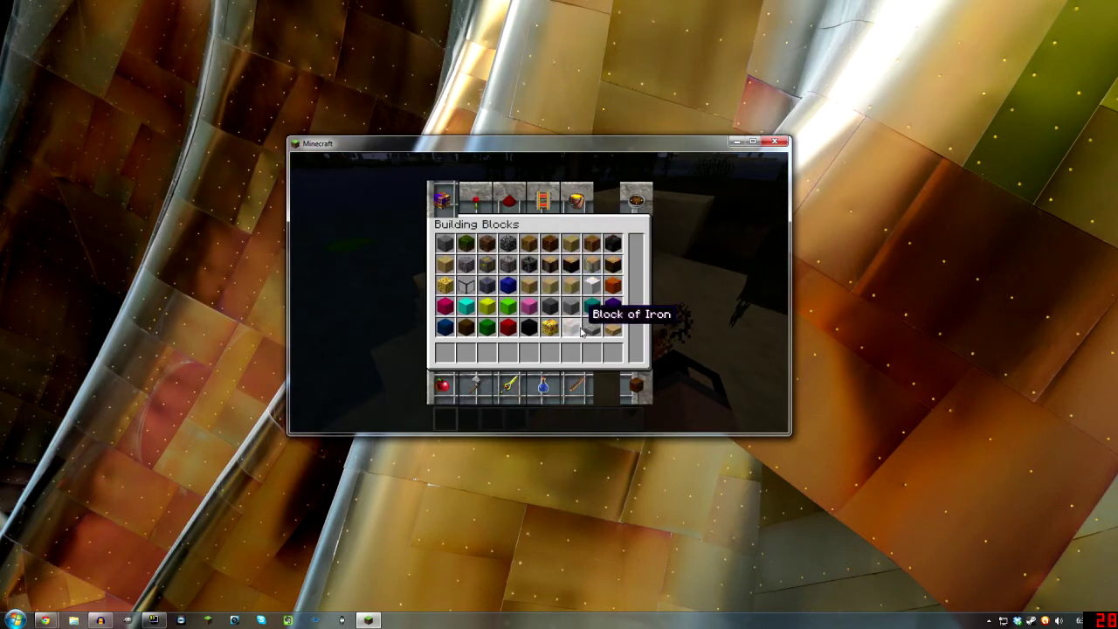
{"action": "key", "text": "e"}
{"action": "right_click", "coordinate": [538, 293]}
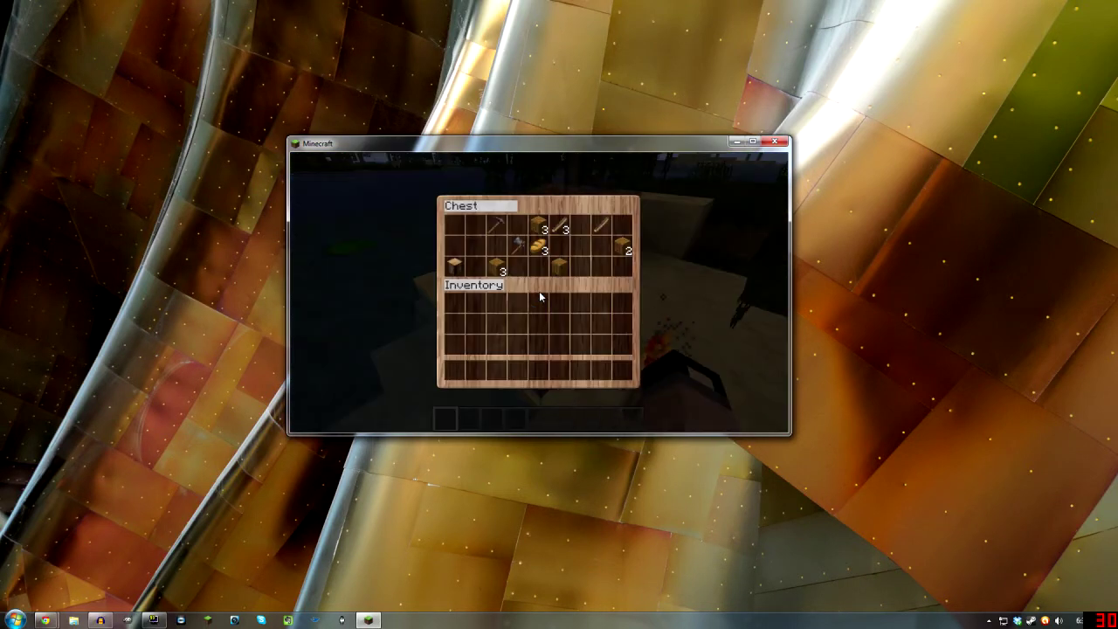
Move the bread, oak planks, sticks and stone pickaxe into the hotbar, then hold the pickaxe
{"action": "left_click", "coordinate": [539, 245]}
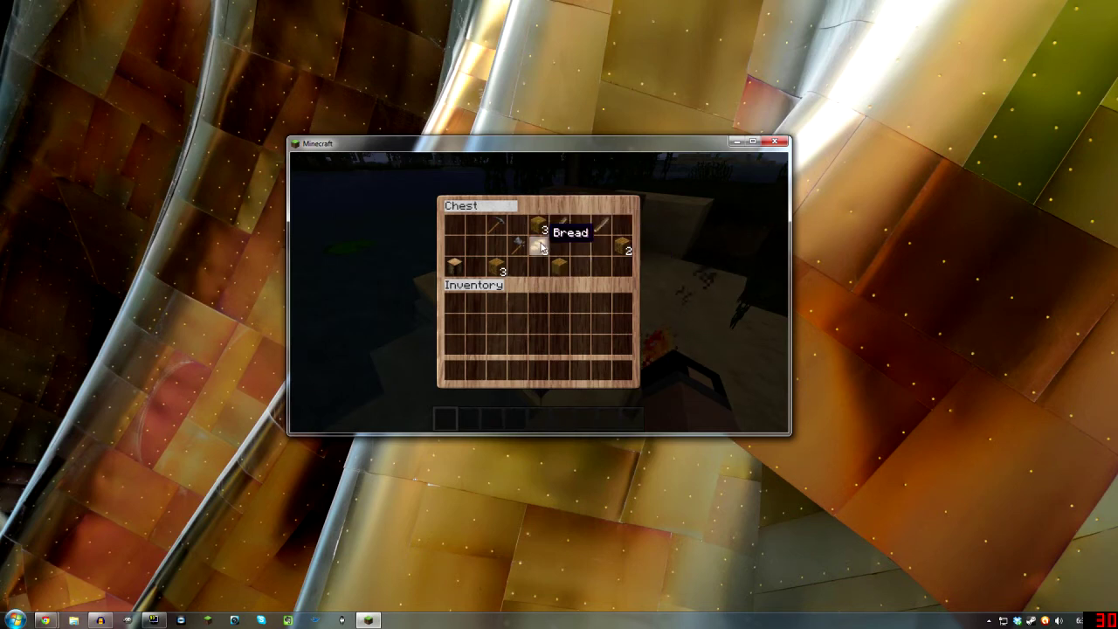
{"action": "left_click", "coordinate": [540, 229], "text": "shift"}
{"action": "left_click", "coordinate": [540, 229], "text": "shift"}
{"action": "left_click", "coordinate": [553, 228], "text": "shift"}
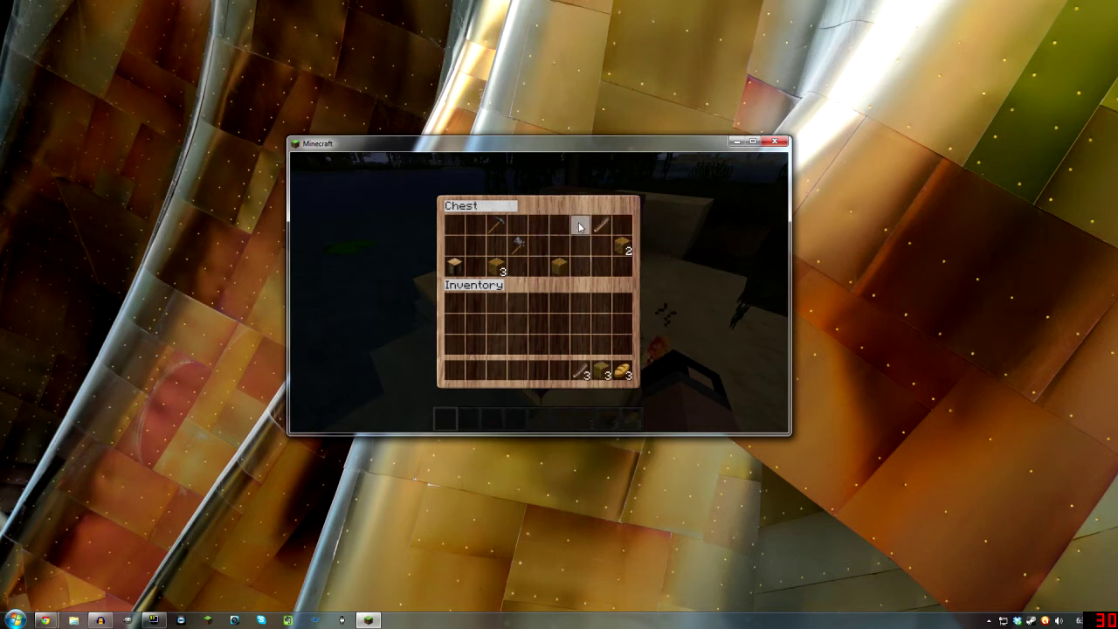
{"action": "left_click", "coordinate": [600, 223], "text": "shift"}
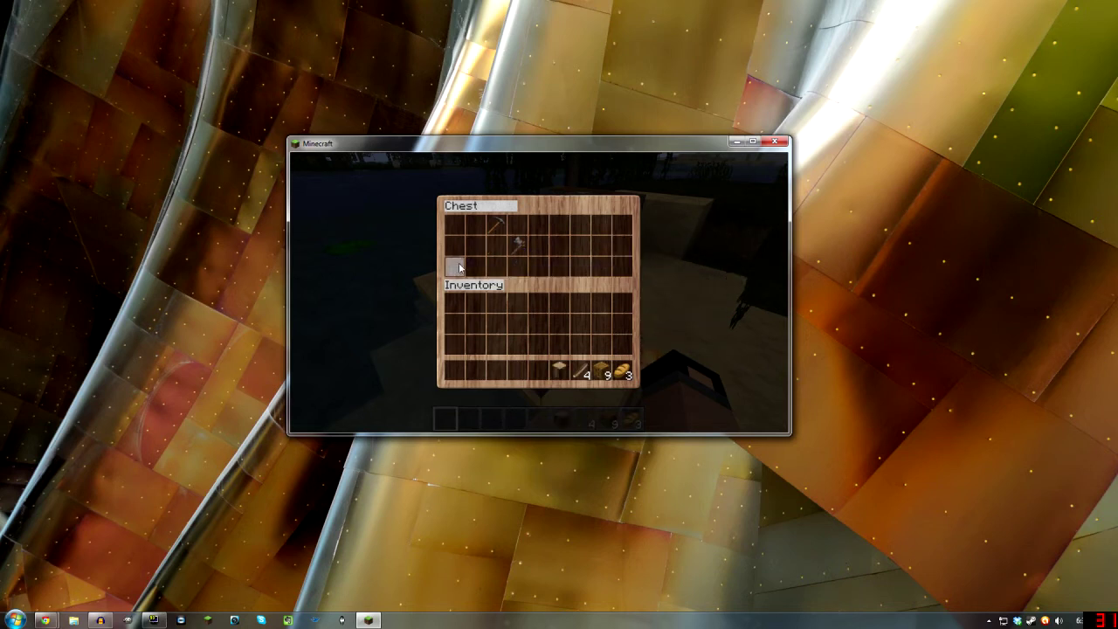
{"action": "left_click", "coordinate": [495, 229], "text": "shift"}
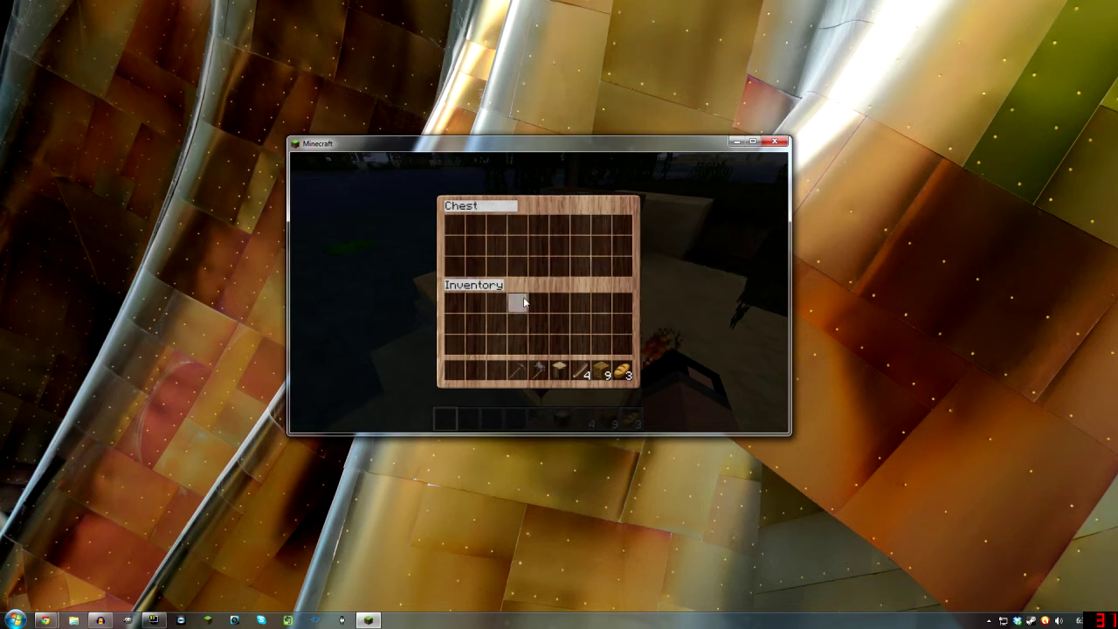
{"action": "key", "text": "Escape"}
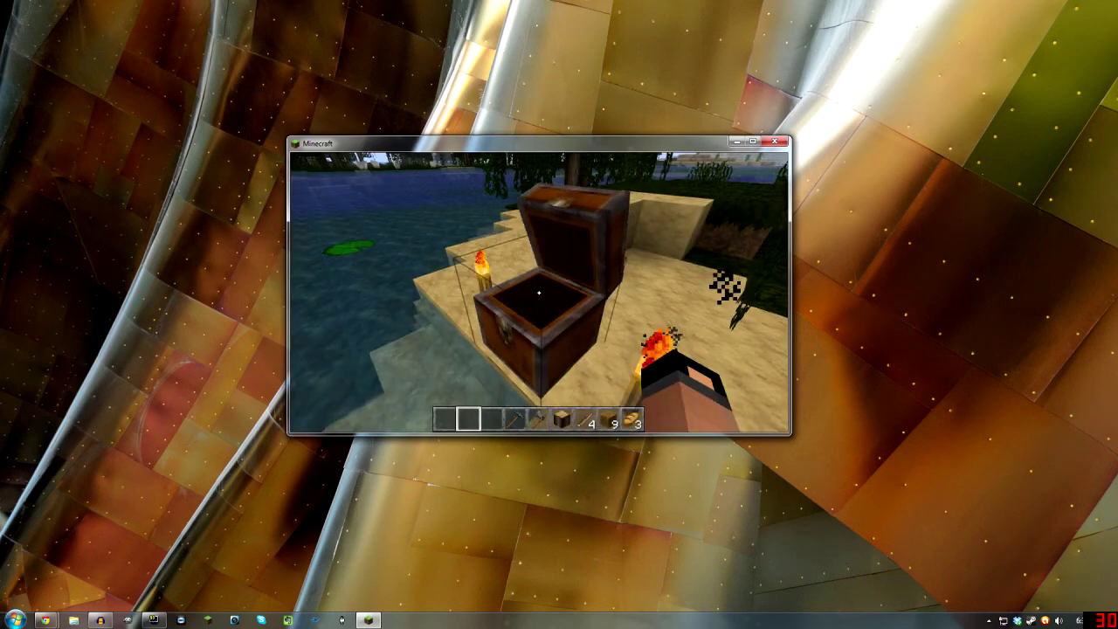
{"action": "key", "text": "4"}
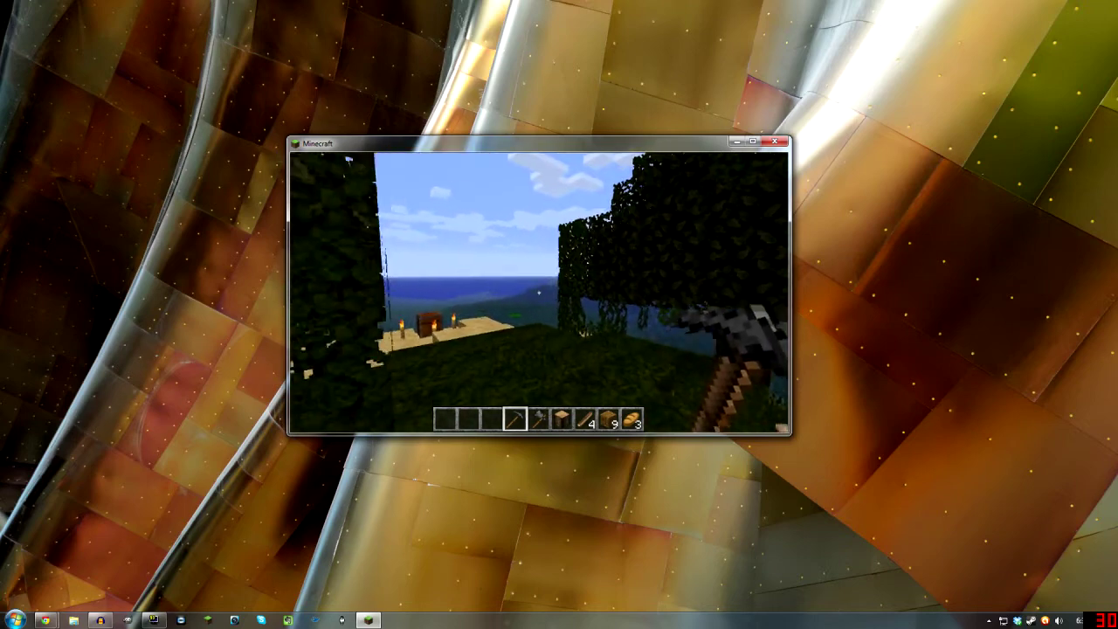
{"action": "key", "text": "w"}
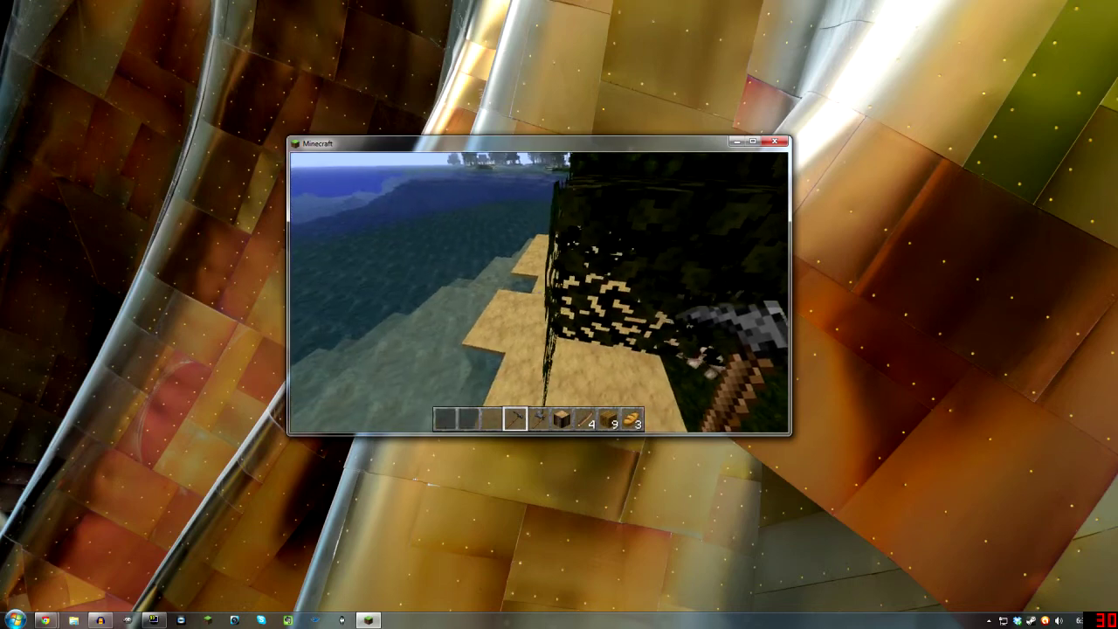
{"action": "key", "text": "w"}
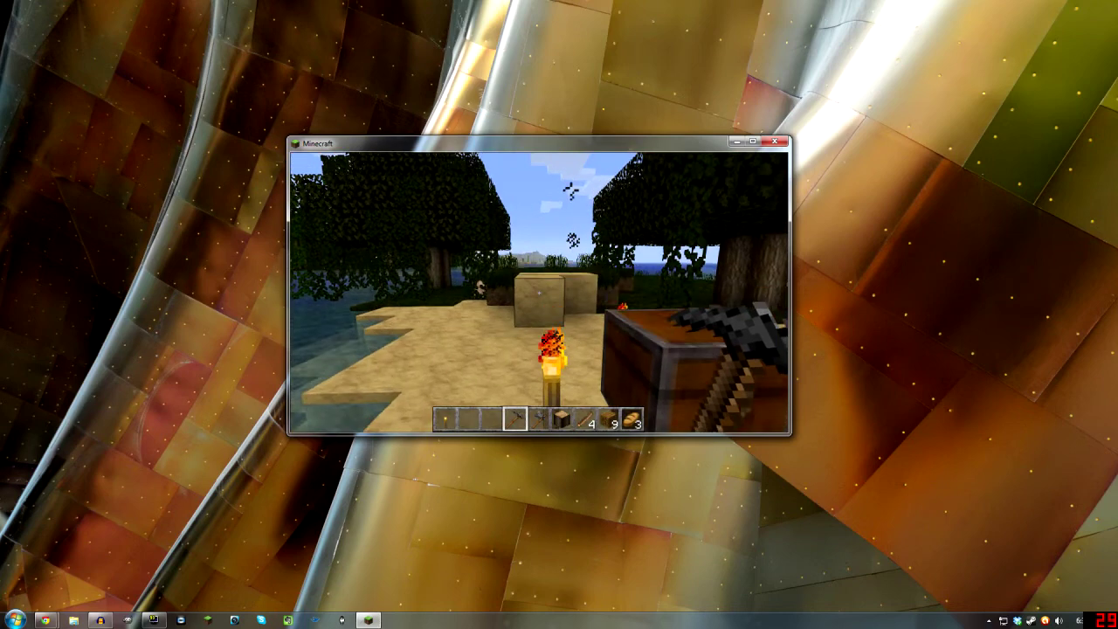
{"action": "key", "text": "w"}
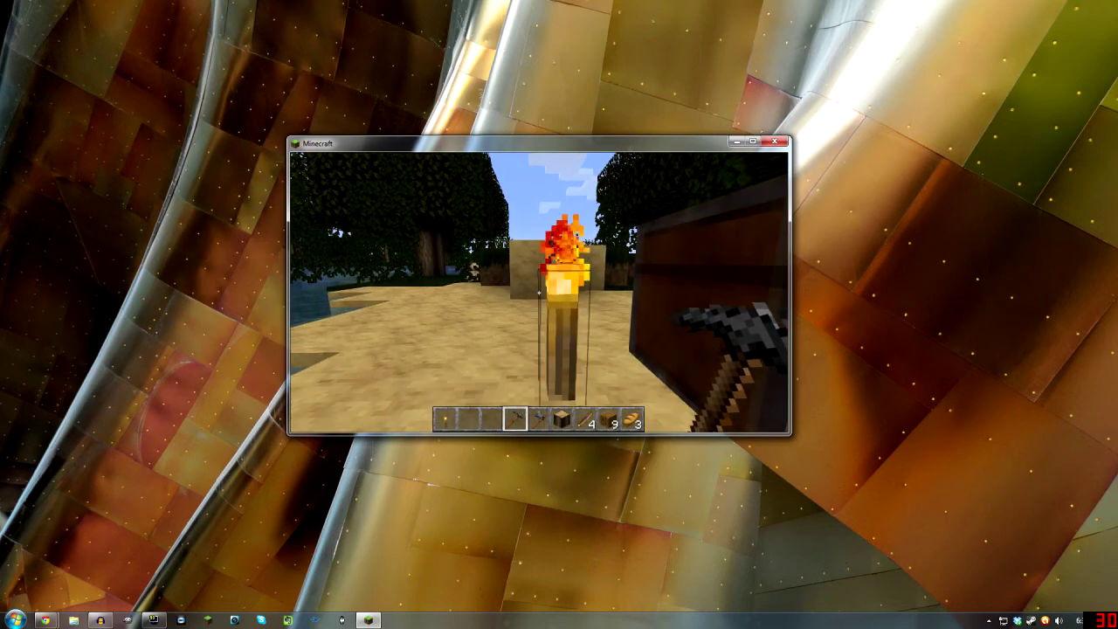